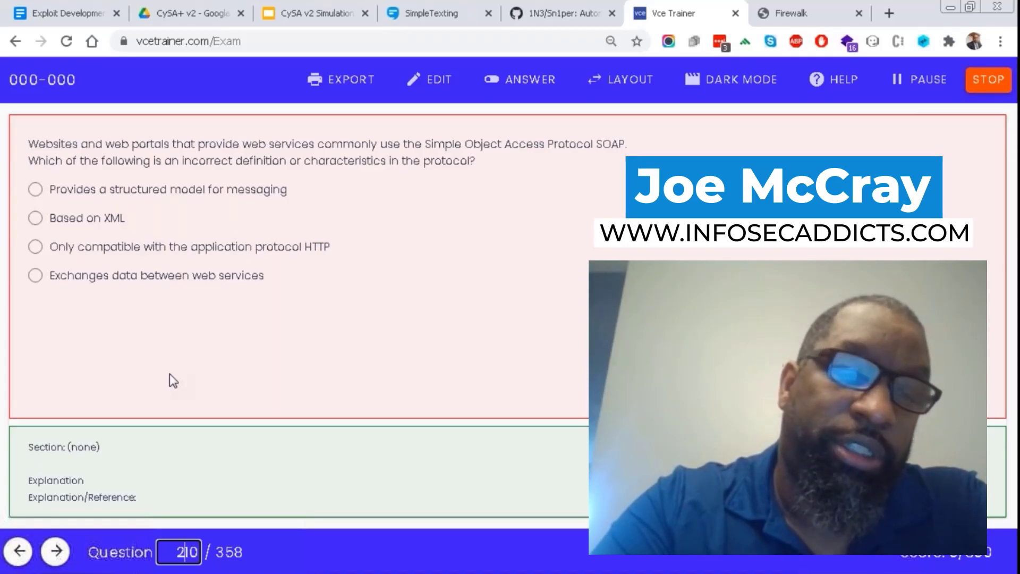
Reveal question 210's answer: 'Only compatible with the application protocol HTTP'.
click(232, 245)
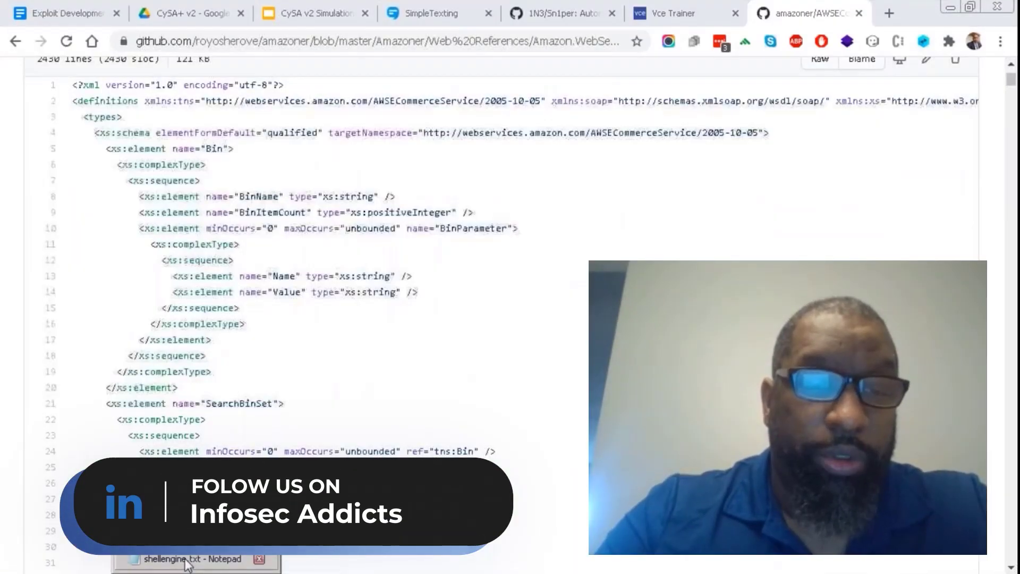
In Notepad, open a new tab-indented line inside the <xml> root.
click(197, 564)
scroll(281, 409, up, 3)
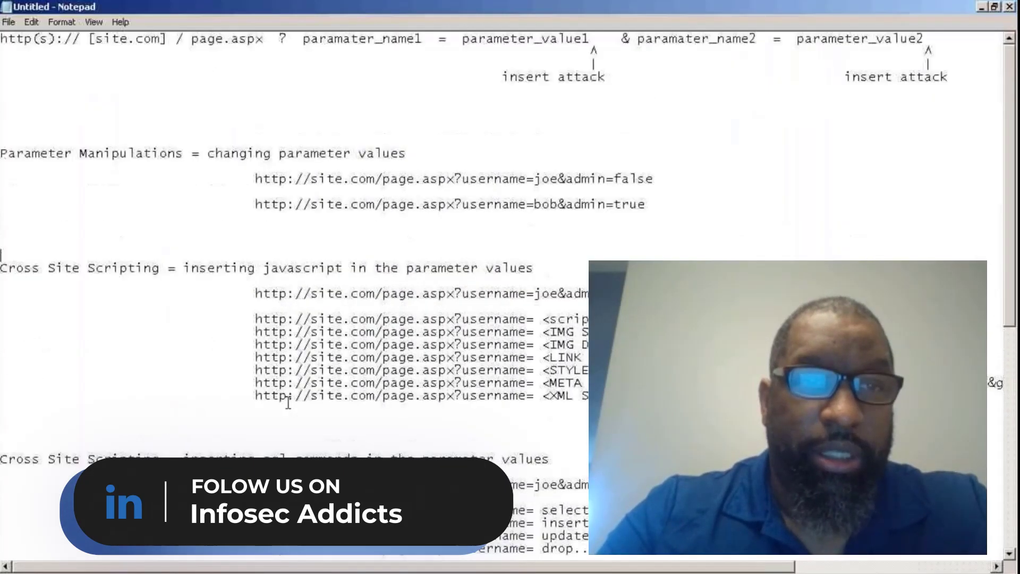
scroll(281, 409, down, 3)
scroll(286, 407, up, 3)
scroll(285, 407, down, 11)
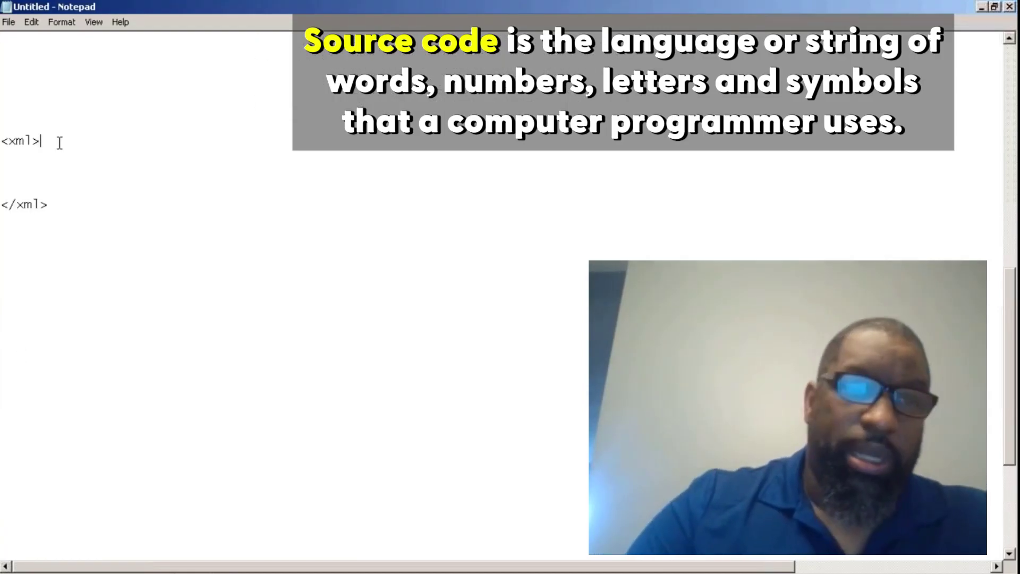
key(Return)
key(Up)
key(Tab)
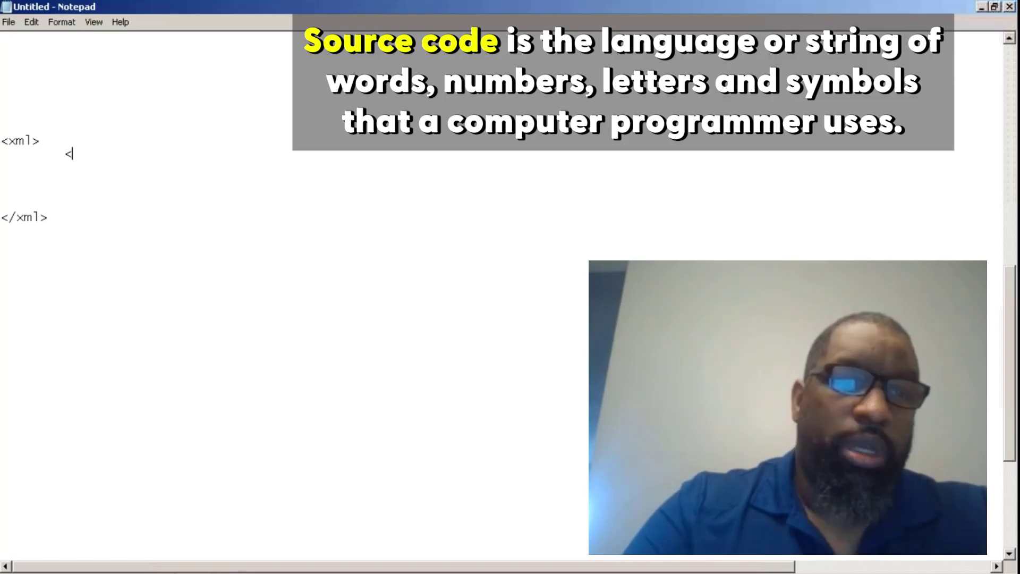
Add indented <family> and </family> tags and remove blank lines above </xml>.
text(<family>)
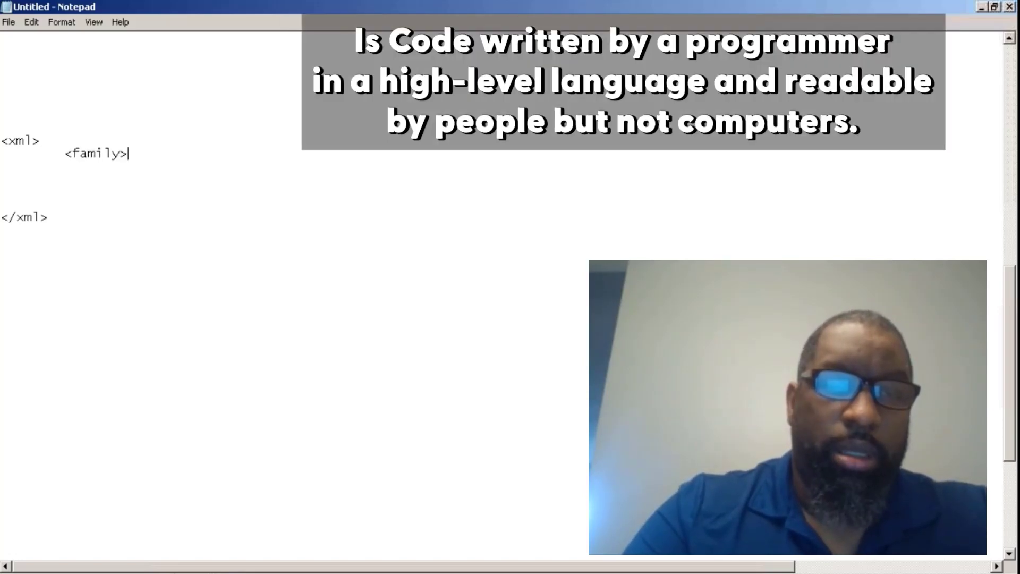
key(Return)
key(Return)
key(Return)
key(Tab)
text(</family>)
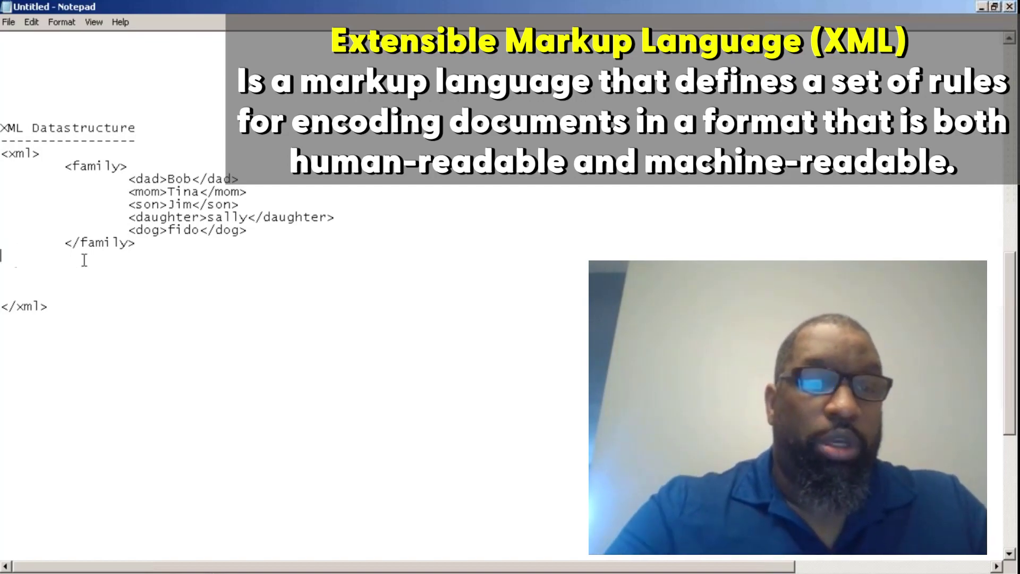
key(BackSpace)
key(BackSpace)
key(BackSpace)
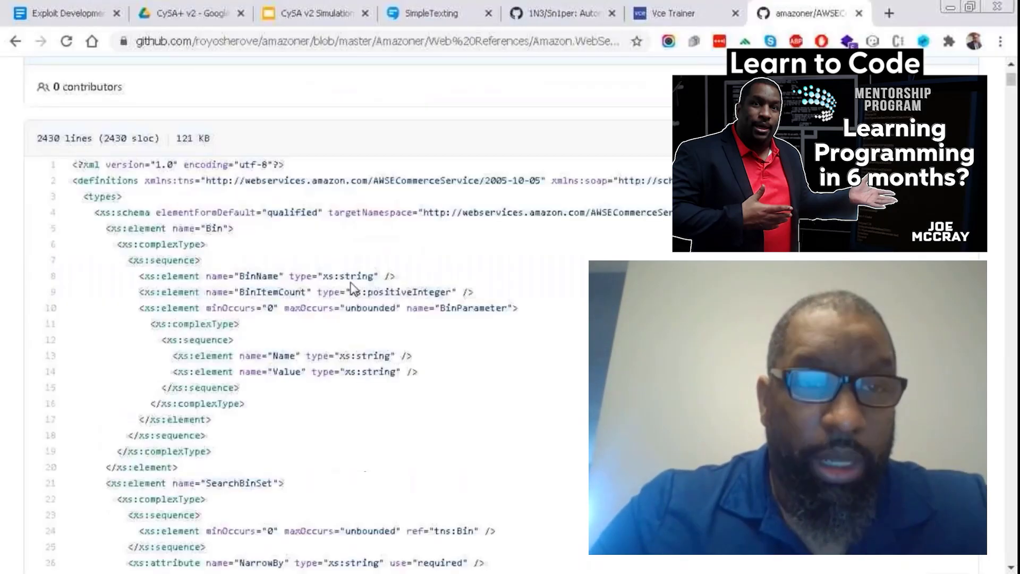
scroll(350, 297, up, 5)
scroll(334, 303, down, 3)
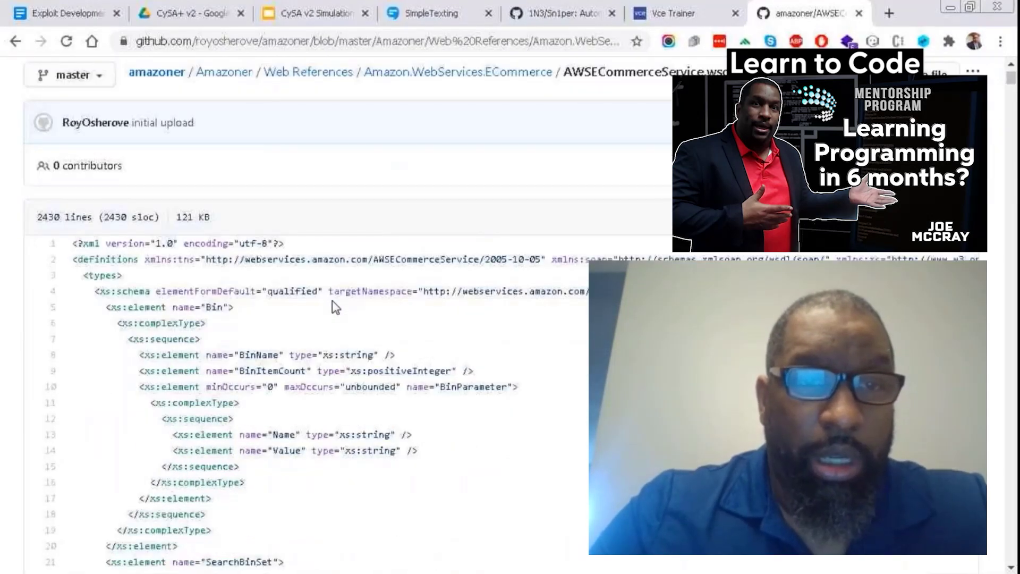
scroll(332, 301, down, 2)
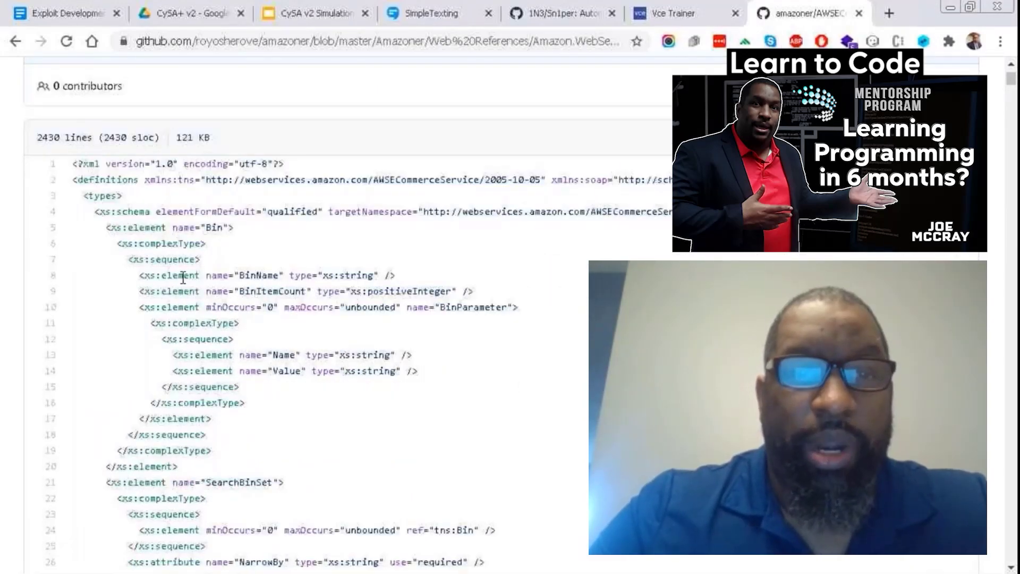
Search Amazon for 'divinci code book' and open The Da Vinci Code paperback page.
click(889, 13)
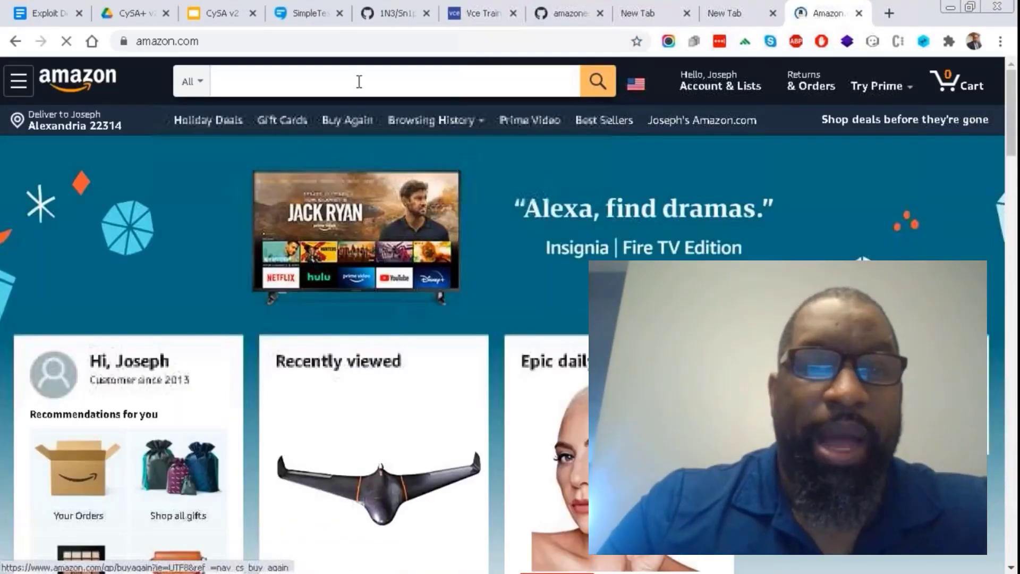
click(359, 81)
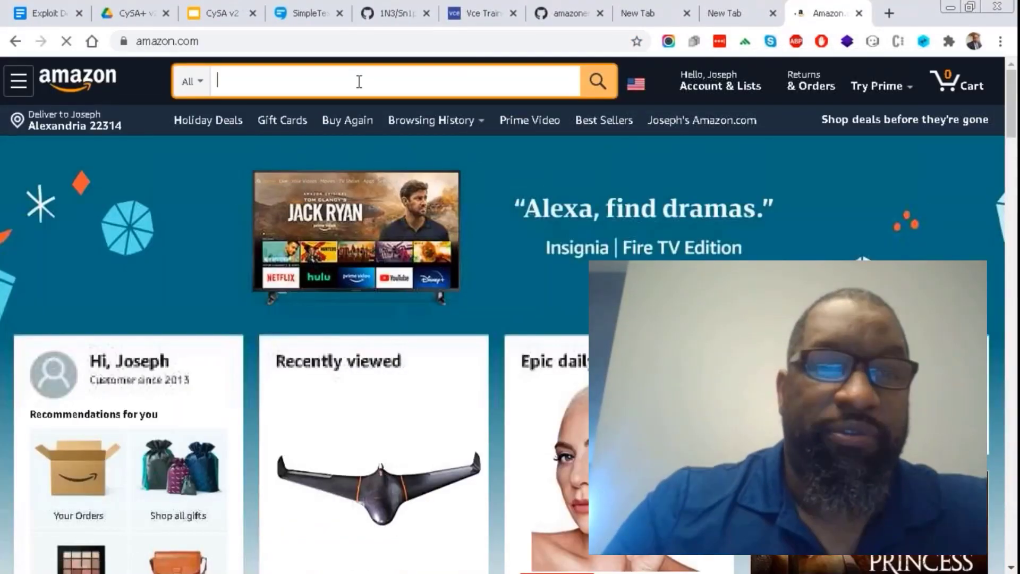
text(divinci code book)
key(Return)
scroll(427, 357, down, 3)
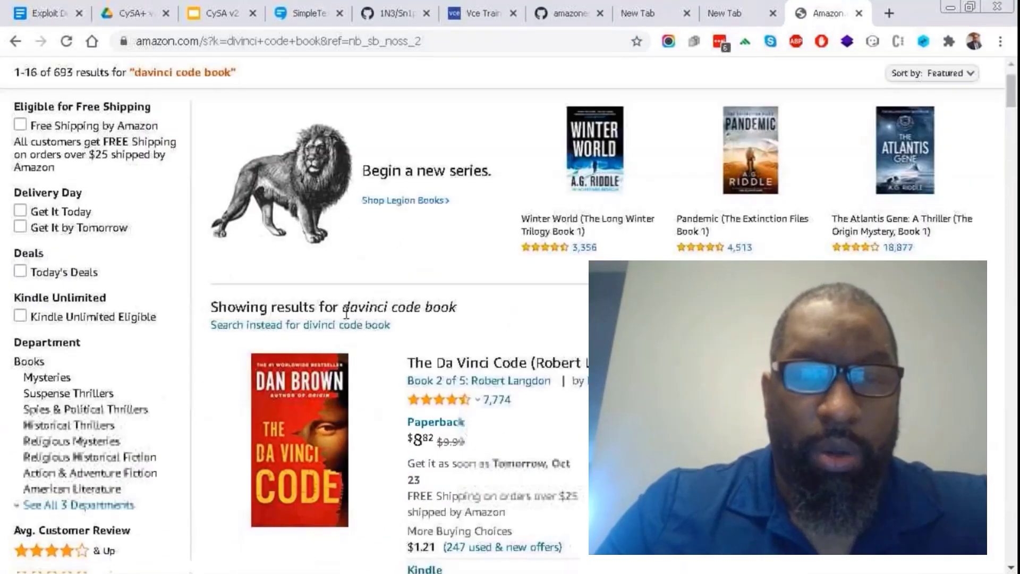
click(441, 366)
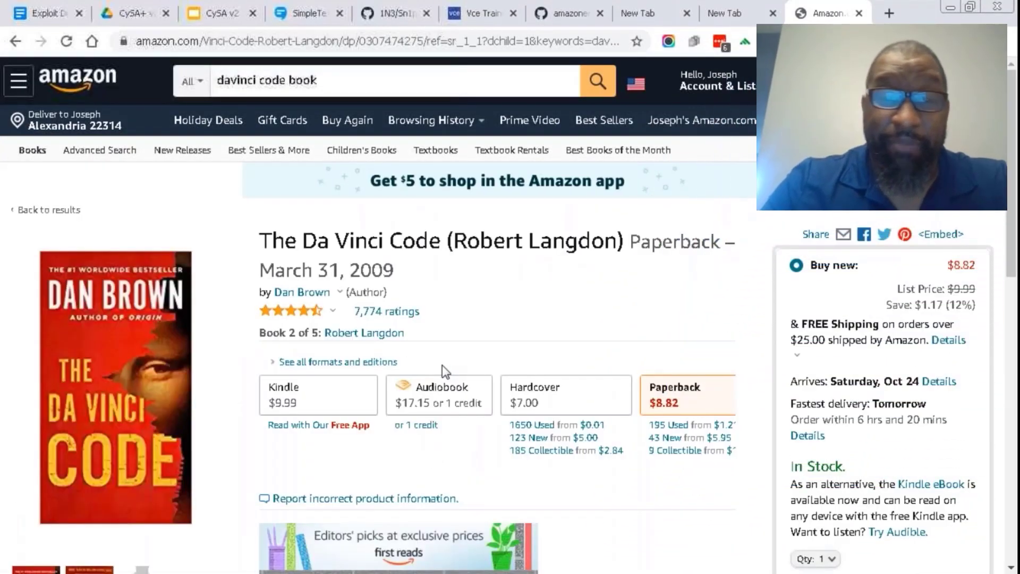
scroll(442, 365, down, 3)
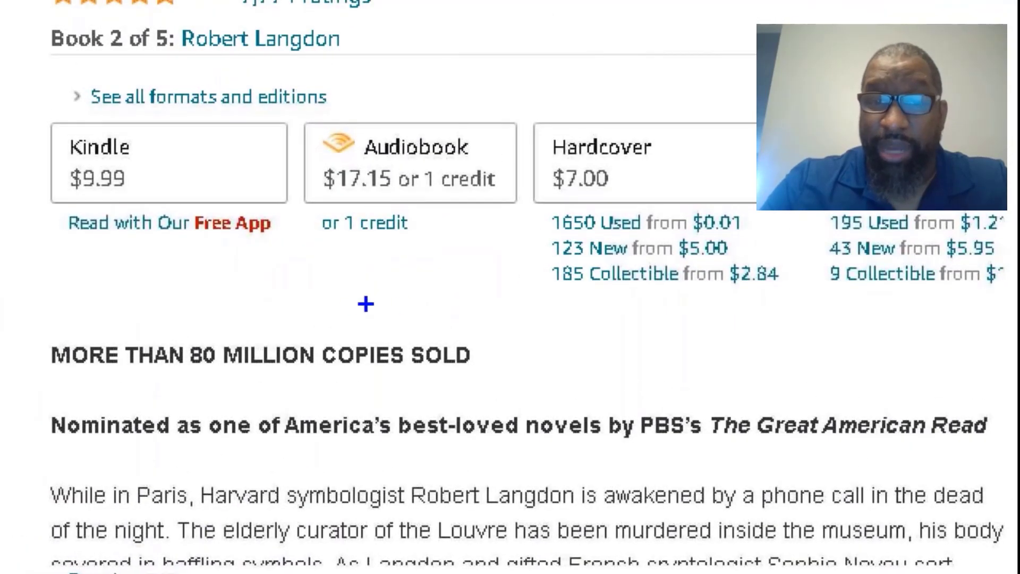
mouse_move(330, 306)
mouse_down()
mouse_move(441, 290)
mouse_move(526, 254)
mouse_move(536, 241)
mouse_move(515, 236)
mouse_up()
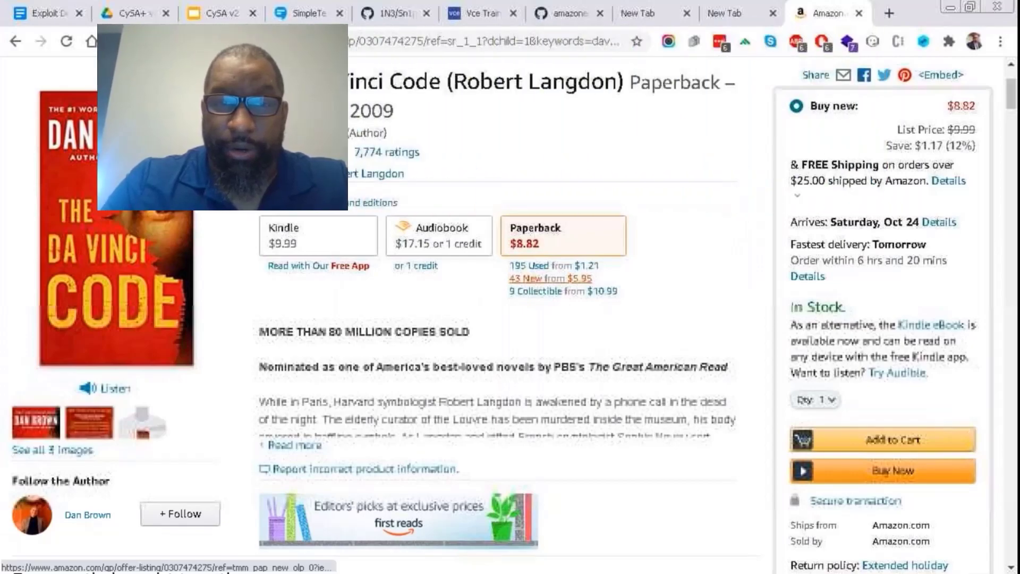
click(903, 248)
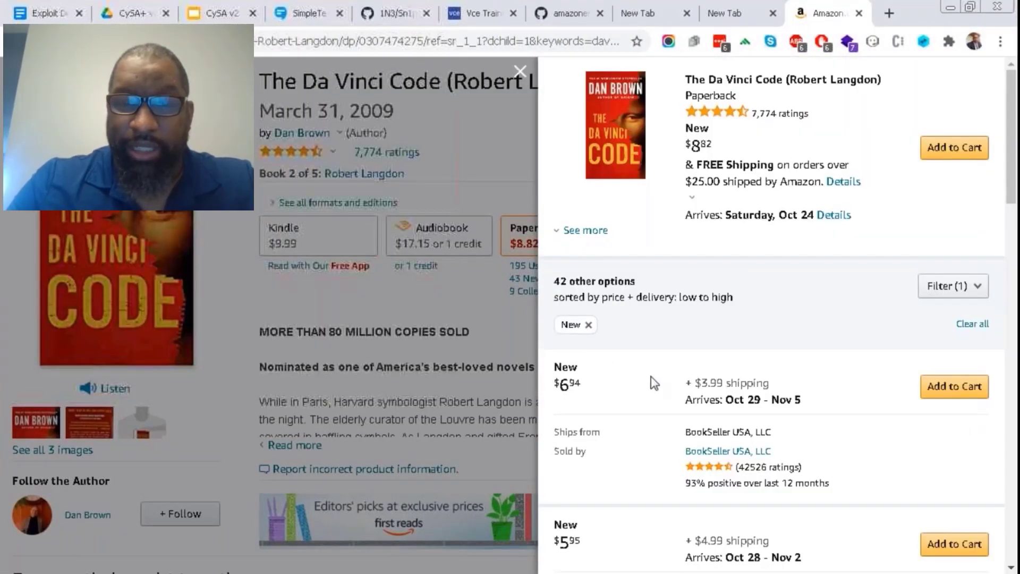
scroll(651, 376, down, 5)
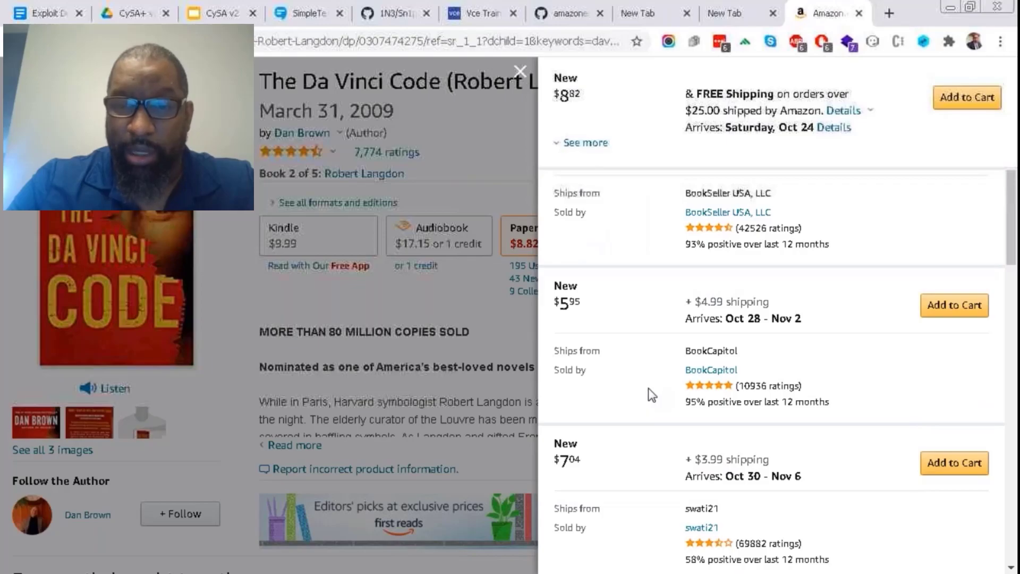
scroll(656, 305, up, 3)
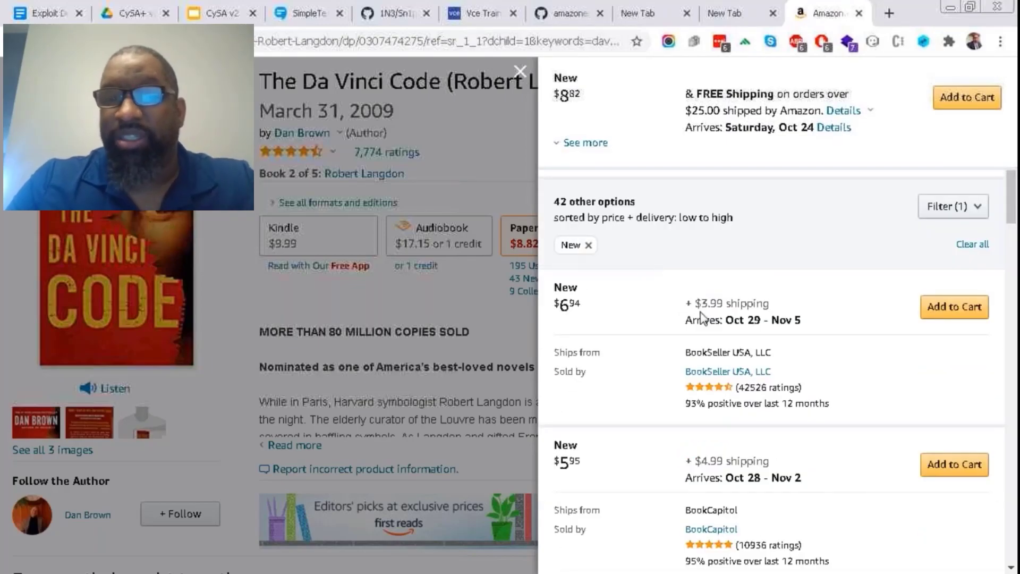
drag(802, 320, 671, 310)
scroll(675, 340, down, 2)
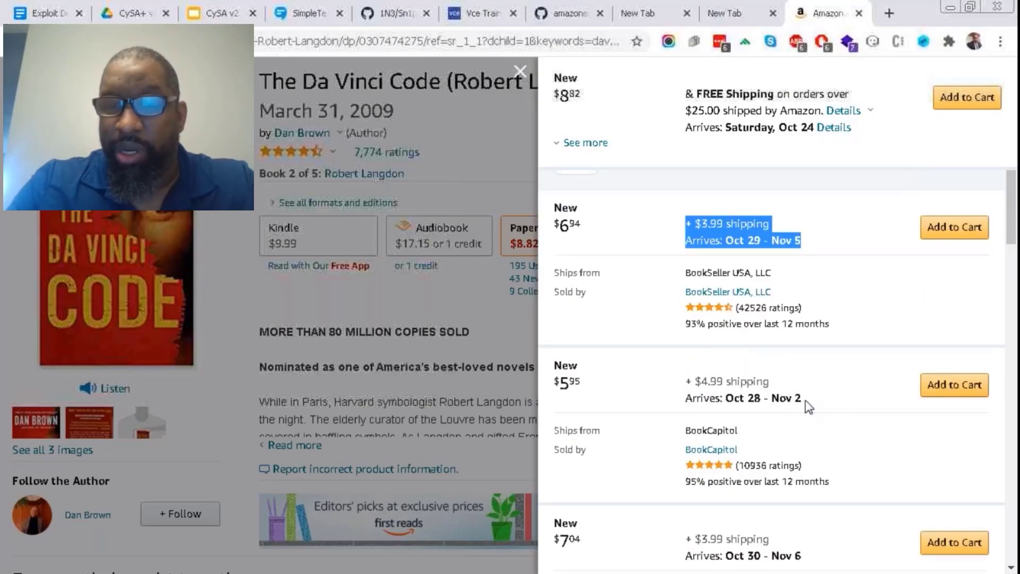
drag(808, 407, 686, 381)
scroll(668, 407, down, 5)
triple_click(659, 404)
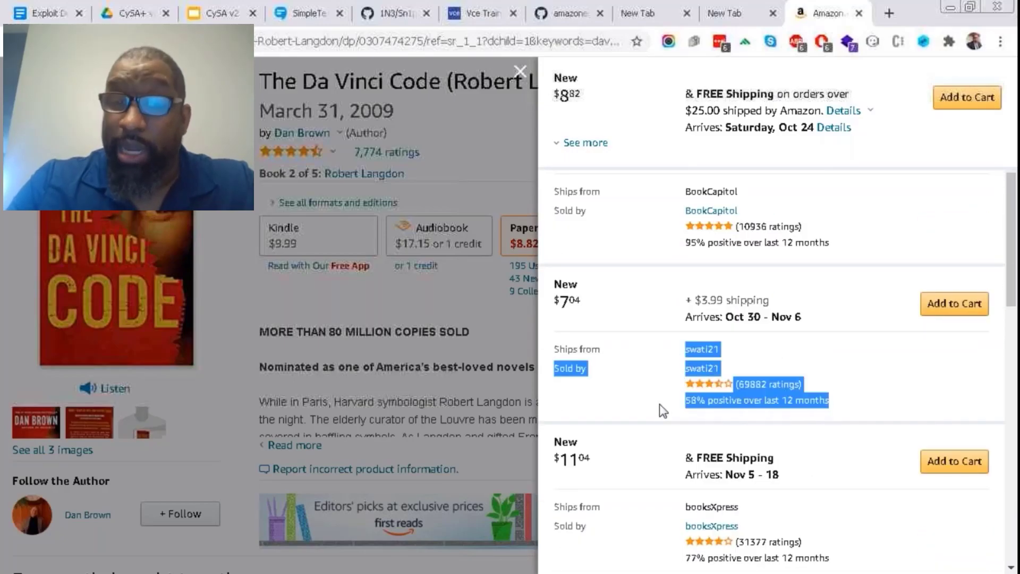
scroll(659, 409, down, 4)
drag(840, 400, 691, 345)
scroll(642, 396, down, 2)
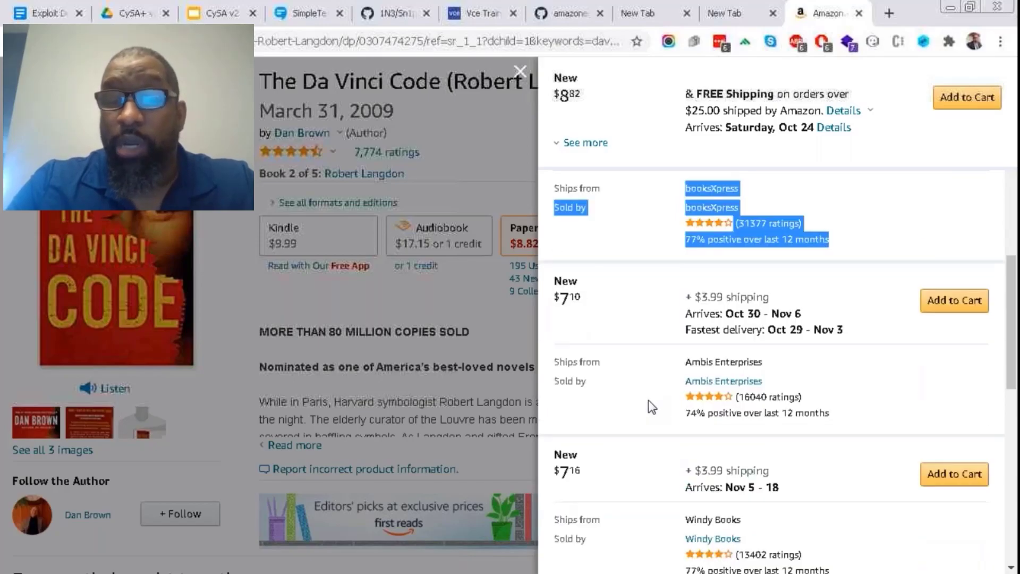
drag(830, 415, 685, 361)
scroll(667, 421, down, 3)
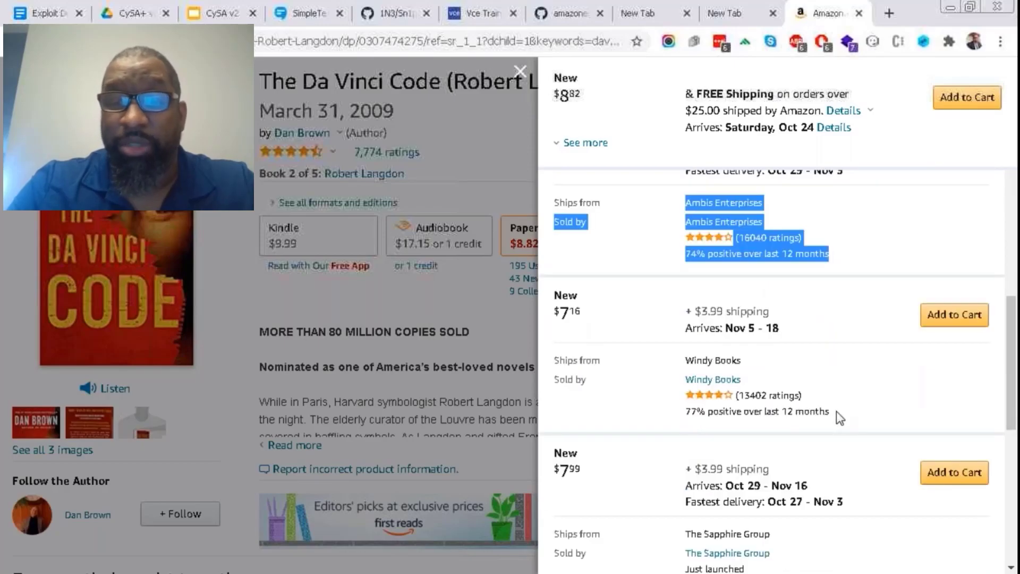
drag(839, 417, 691, 355)
scroll(658, 372, down, 3)
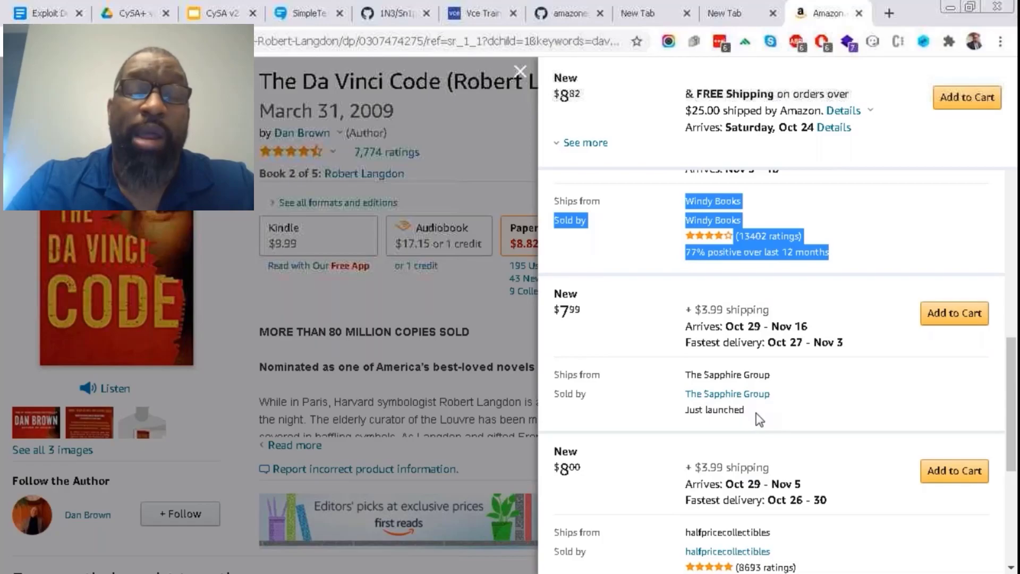
click(520, 71)
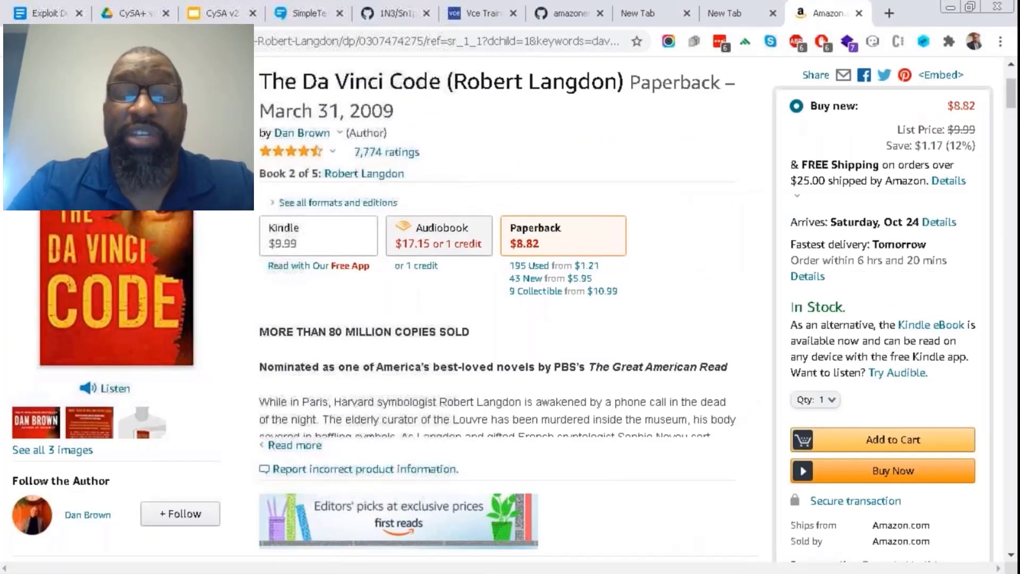
mouse_move(202, 570)
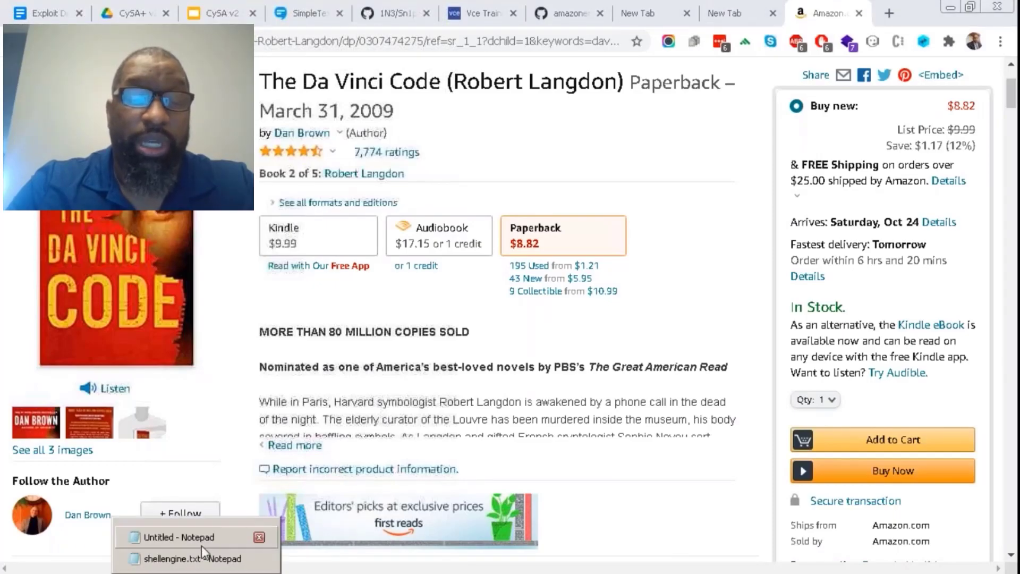
Replace the JSON block's <xml> and </xml> tags with { and }, and family's bracket with {.
click(202, 542)
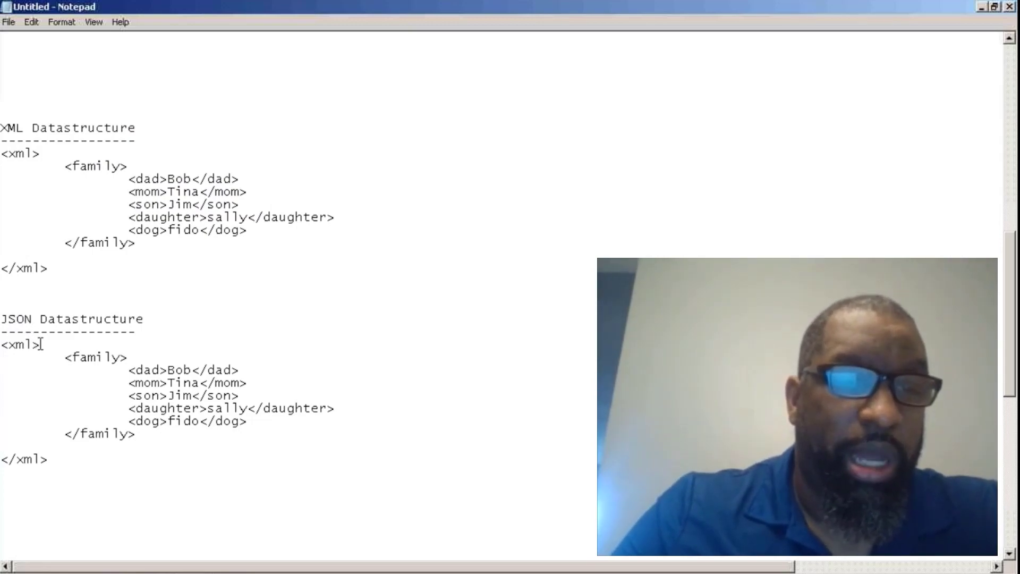
drag(41, 345, 5, 341)
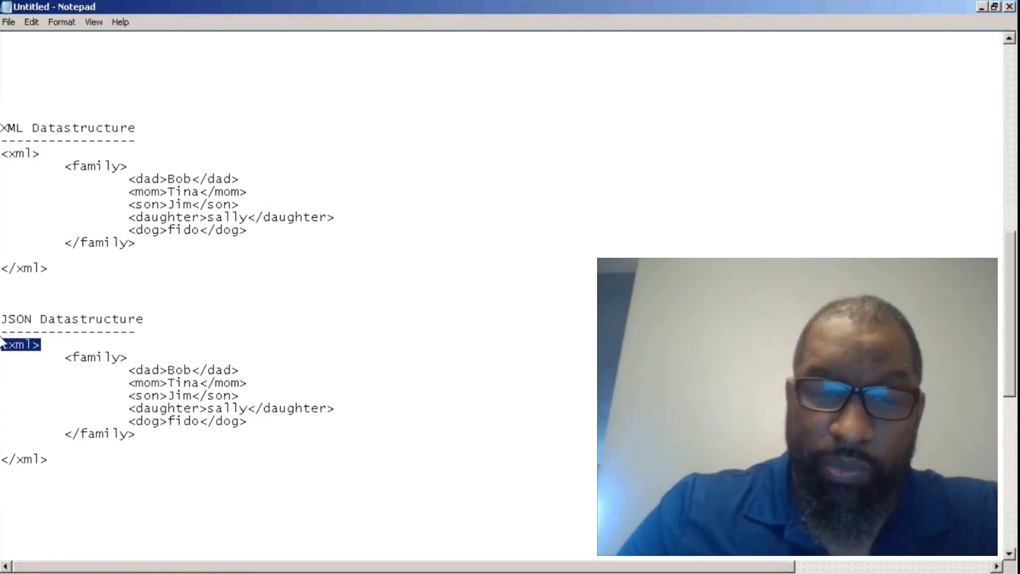
text({)
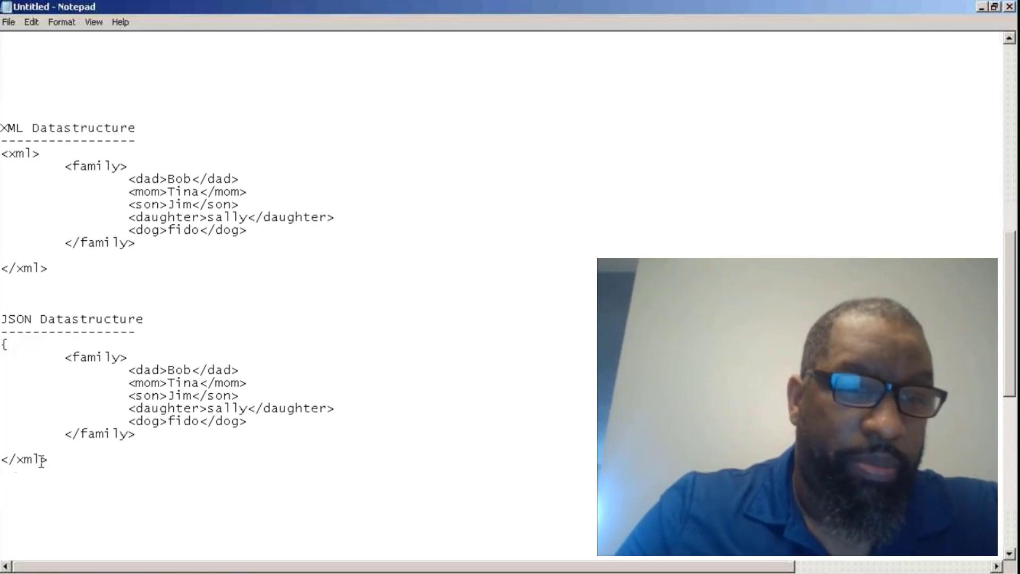
drag(47, 461, 5, 460)
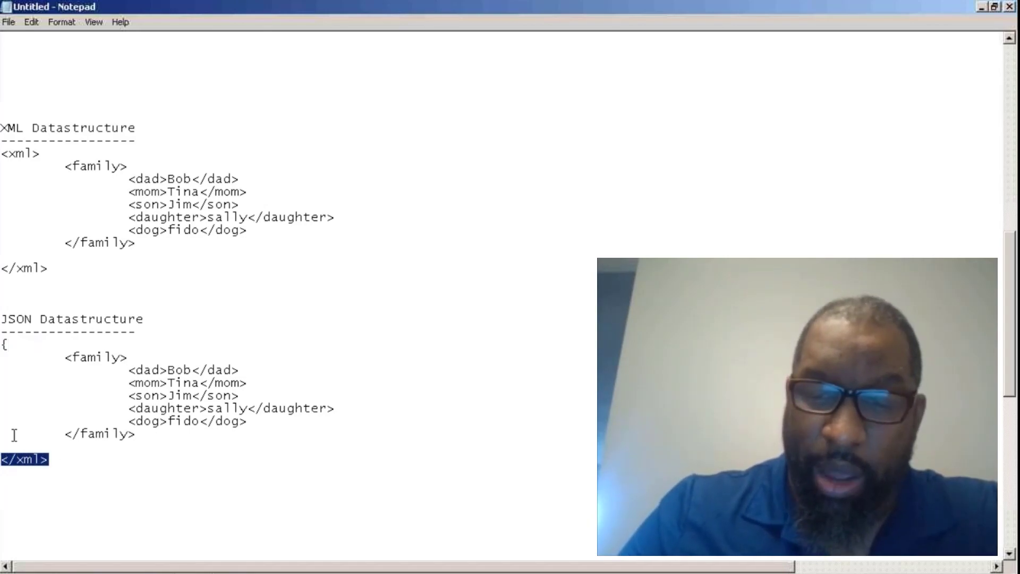
text(})
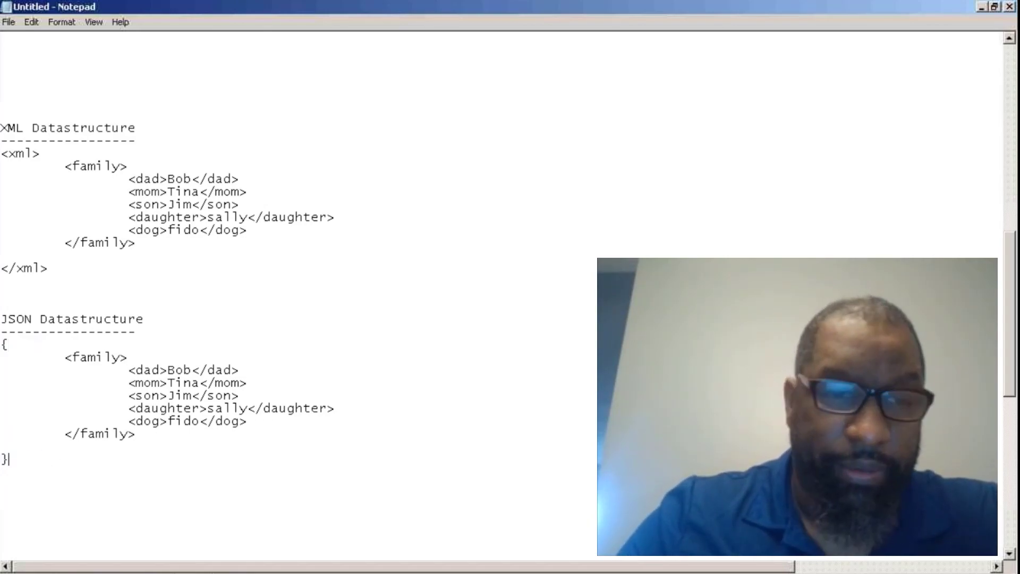
drag(72, 357, 65, 357)
text({)
Delete the closing family tag and start turning entries into name:value pairs like dad:Bob;.
click(127, 357)
key(BackSpace)
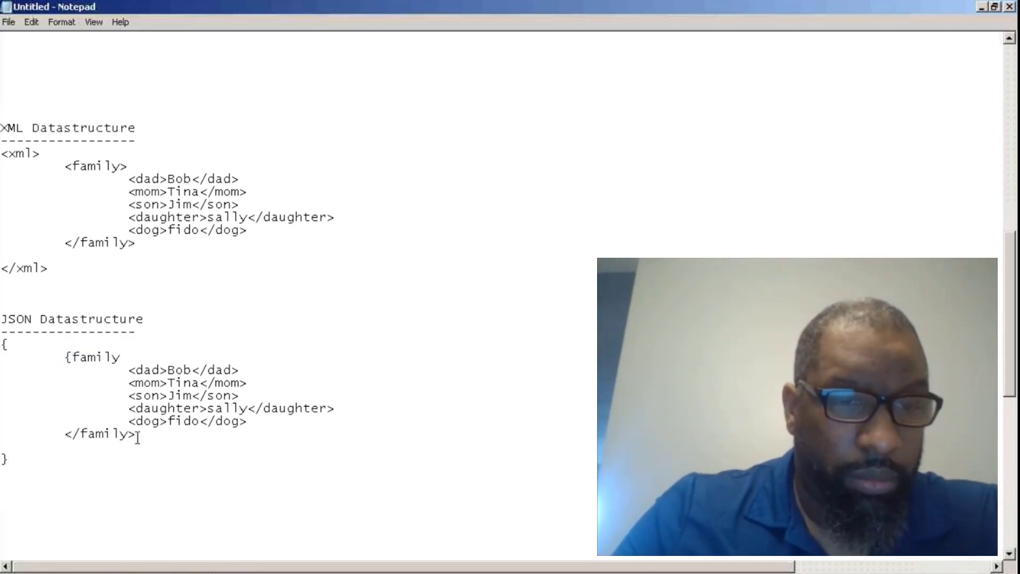
drag(135, 433, 65, 434)
key(Delete)
click(68, 357)
key(Return)
key(Tab)
text(:)
mouse_move(238, 383)
mouse_down()
mouse_move(191, 383)
mouse_move(201, 396)
mouse_move(193, 408)
mouse_up()
key(BackSpace)
text(;;;)
drag(334, 421, 248, 421)
text(;)
Swap the remaining tag brackets for colons in the mom, son, daughter and dog entries.
key(Down)
key(Delete)
key(Down)
key(Delete)
key(Down)
key(Delete)
key(Down)
key(Delete)
key(Up)
key(Up)
key(Up)
key(Up)
key(Right)
key(Right)
key(Right)
key(Right)
key(BackSpace)
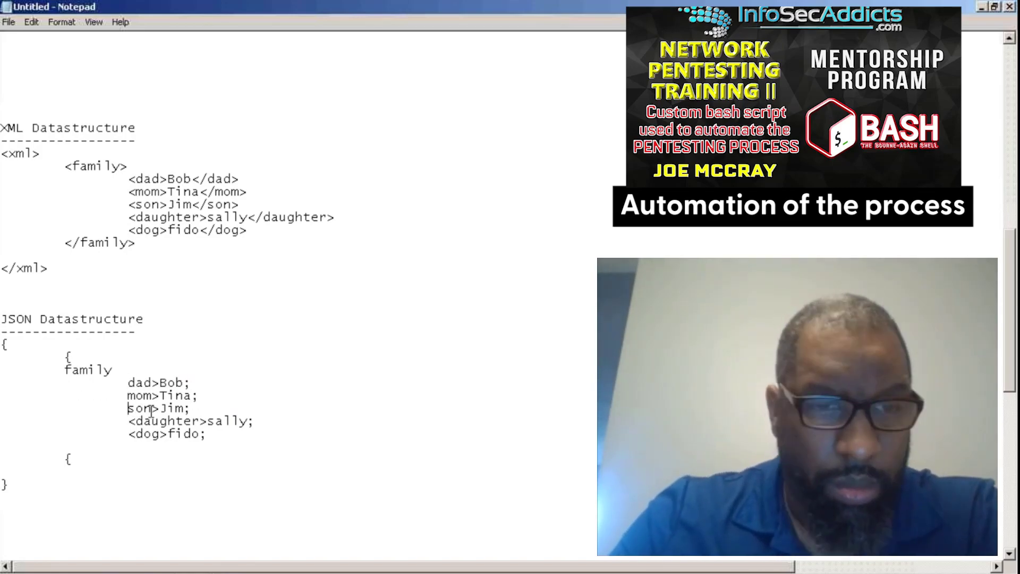
text(:)
key(Down)
key(BackSpace)
text(:)
key(Down)
key(BackSpace)
text(:)
key(Down)
key(Down)
key(BackSpace)
text(:)
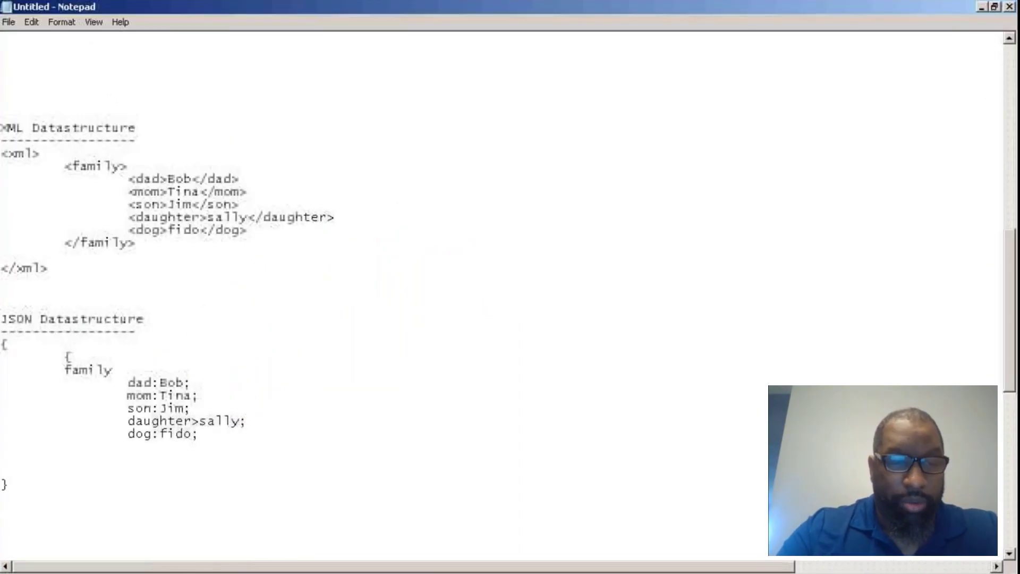
Underline the Bin, BinName and BinItemCount element names in the WSDL file.
click(155, 536)
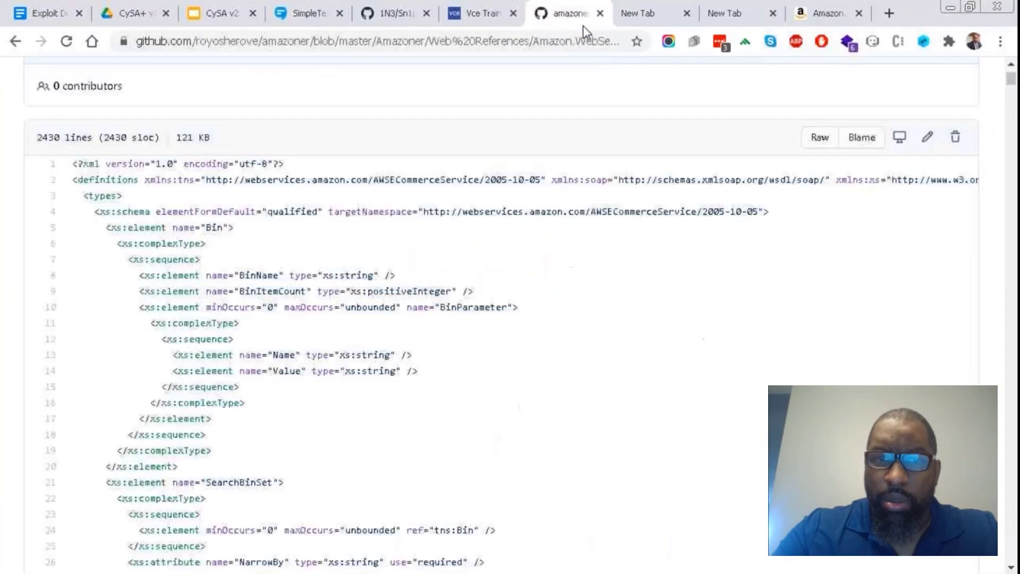
scroll(403, 307, up, 1)
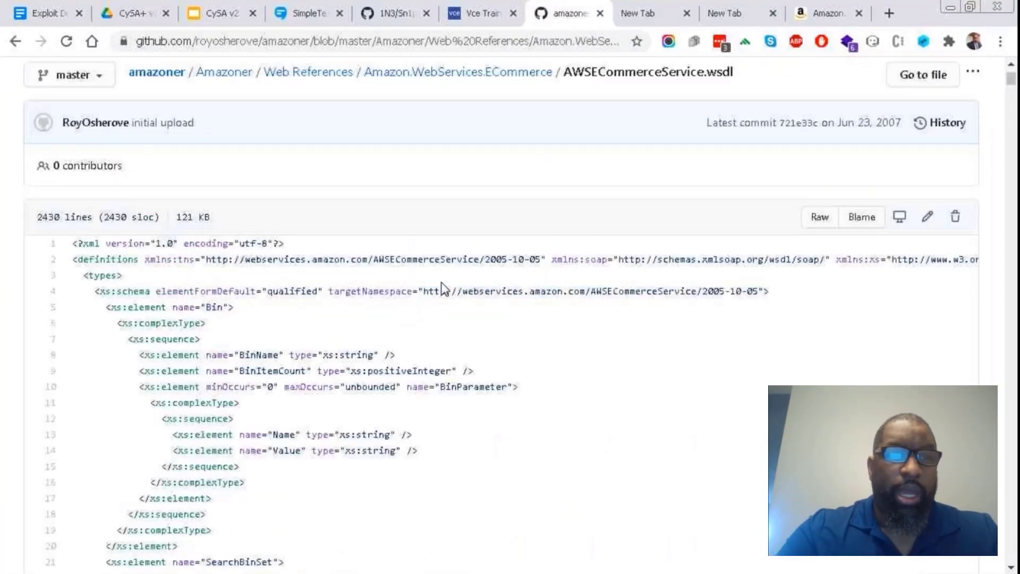
scroll(444, 289, down, 1)
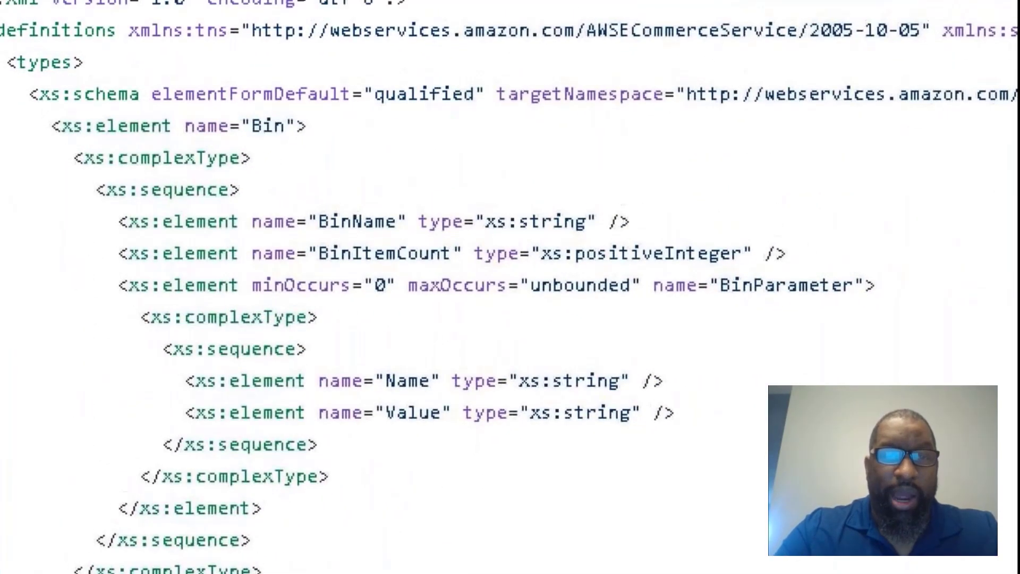
drag(245, 139, 292, 139)
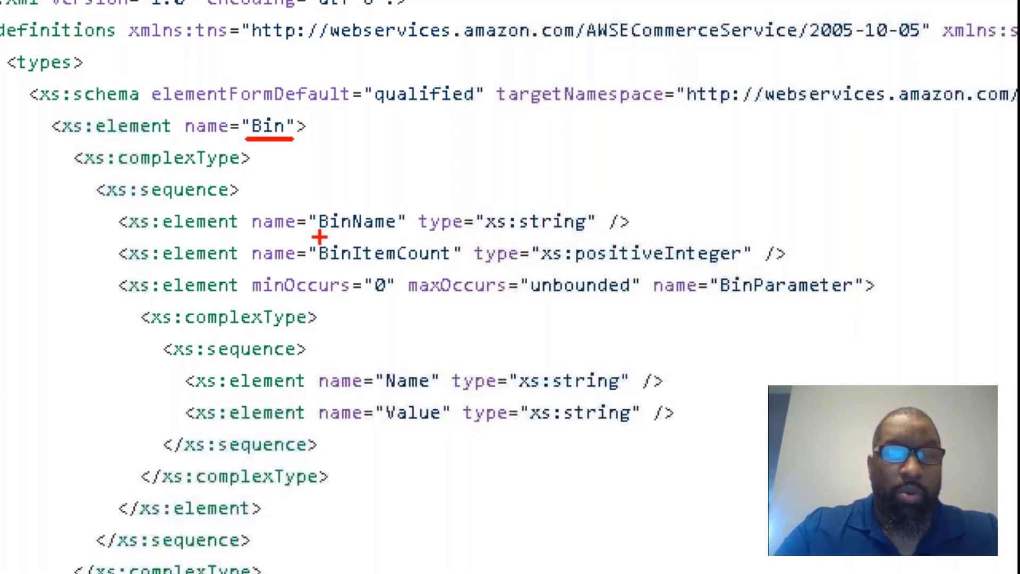
drag(317, 238, 380, 234)
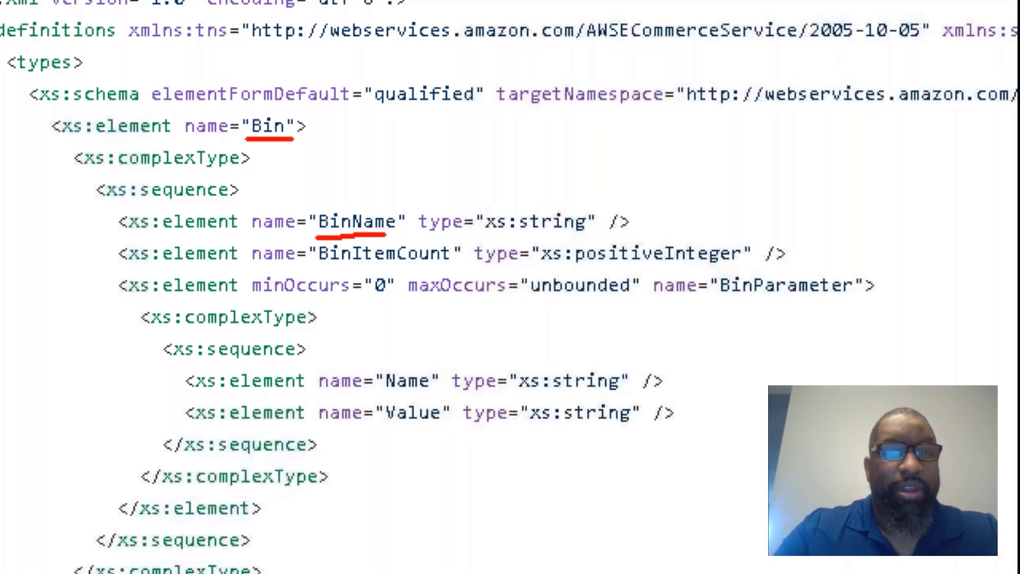
drag(320, 275, 437, 276)
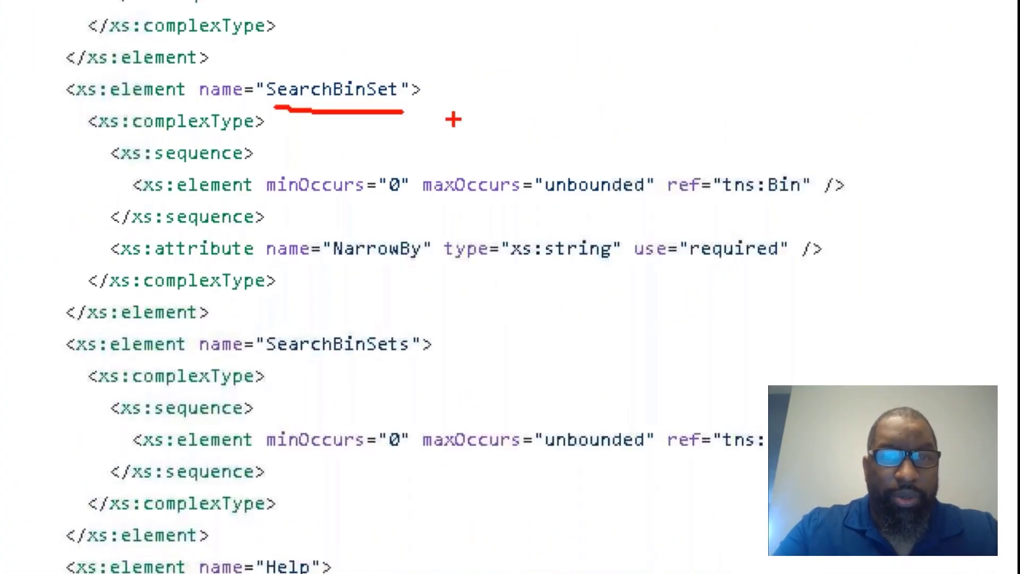
Mark SearchBinSet, the NarrowBy attribute with its xs:string type, and SearchBinSets.
mouse_move(492, 24)
mouse_down()
mouse_move(424, 40)
mouse_move(388, 71)
mouse_move(394, 62)
mouse_move(435, 74)
mouse_up()
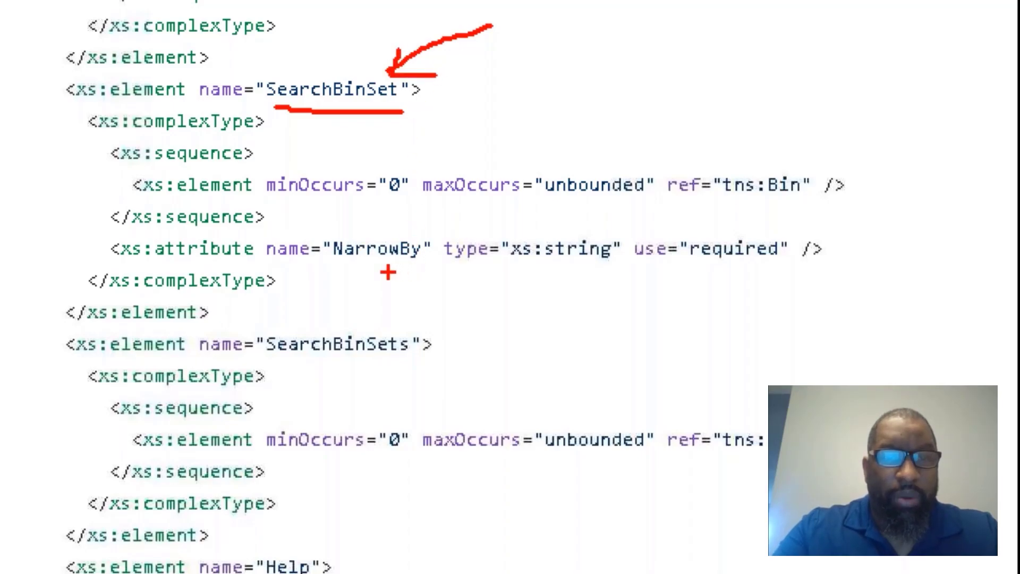
drag(318, 274, 428, 276)
mouse_move(432, 214)
mouse_down()
mouse_move(481, 196)
mouse_move(397, 226)
mouse_move(419, 229)
mouse_up()
drag(523, 268, 631, 268)
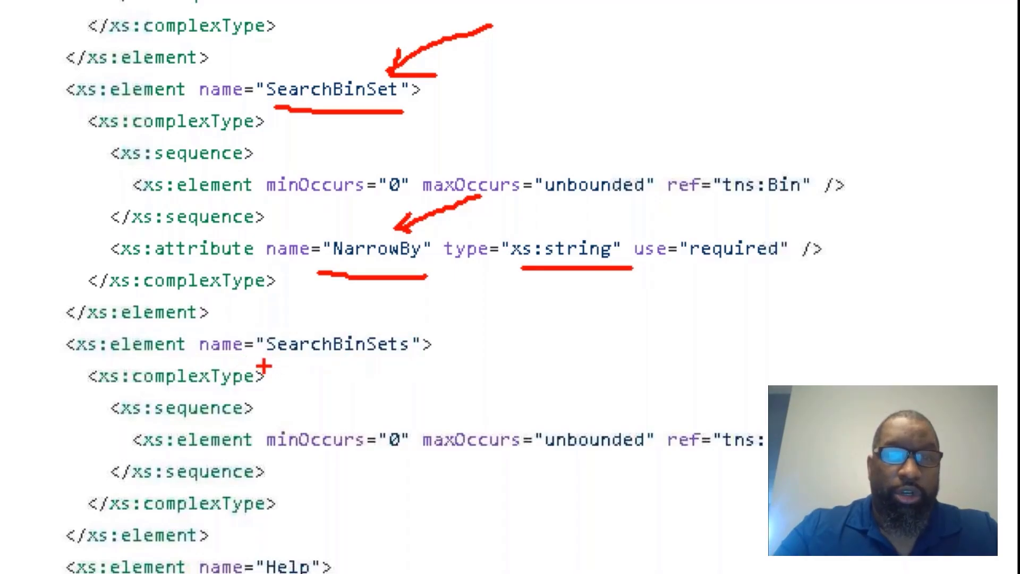
mouse_move(268, 363)
mouse_down()
mouse_move(431, 359)
mouse_move(294, 307)
mouse_move(251, 364)
mouse_up()
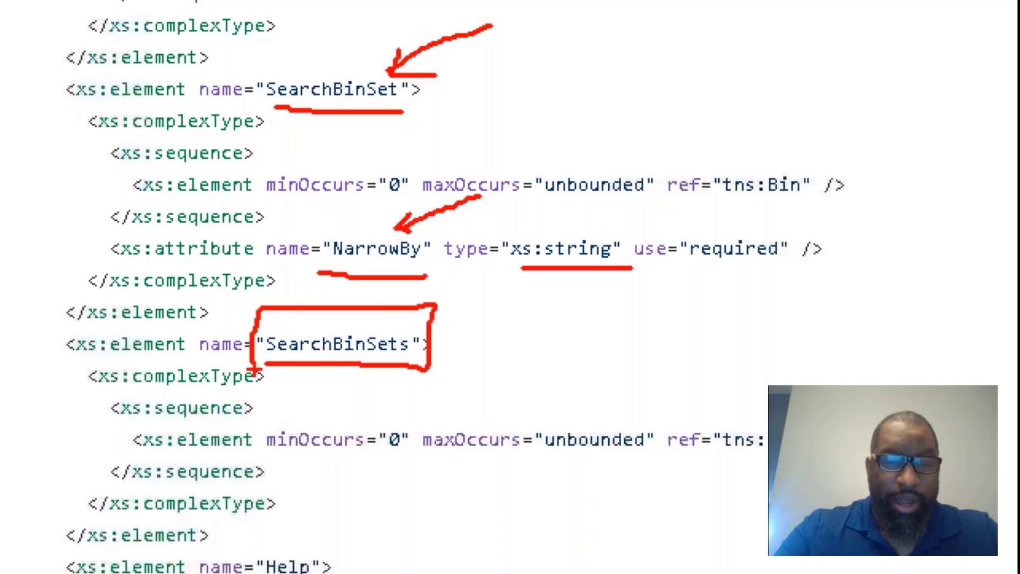
scroll(228, 318, down, 6)
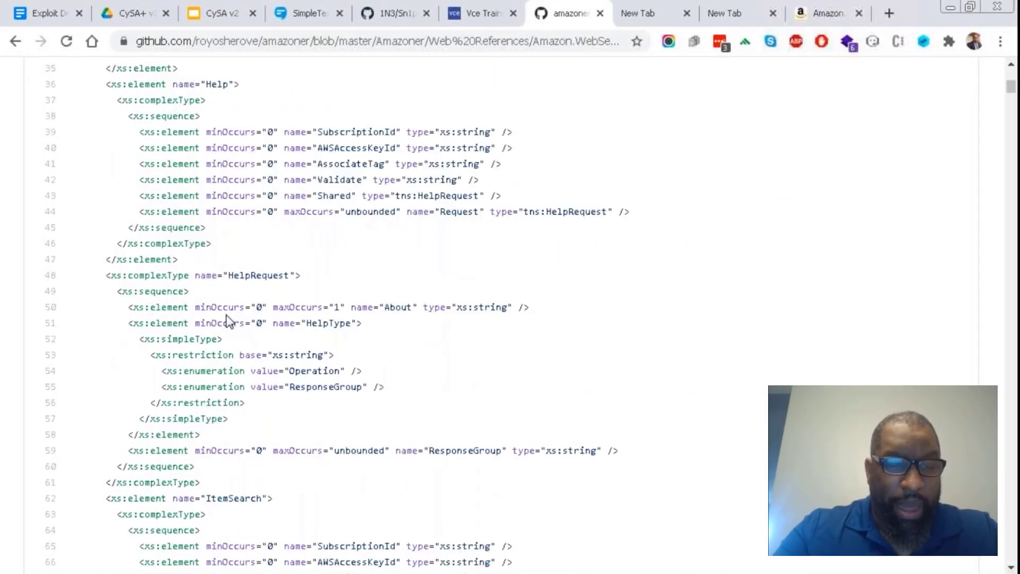
Mark the Help fields SubscriptionId, AWSAccessKeyId and AssociateTag, then scroll to ItemSearchRequest.
key(ctrl+1)
click(409, 110)
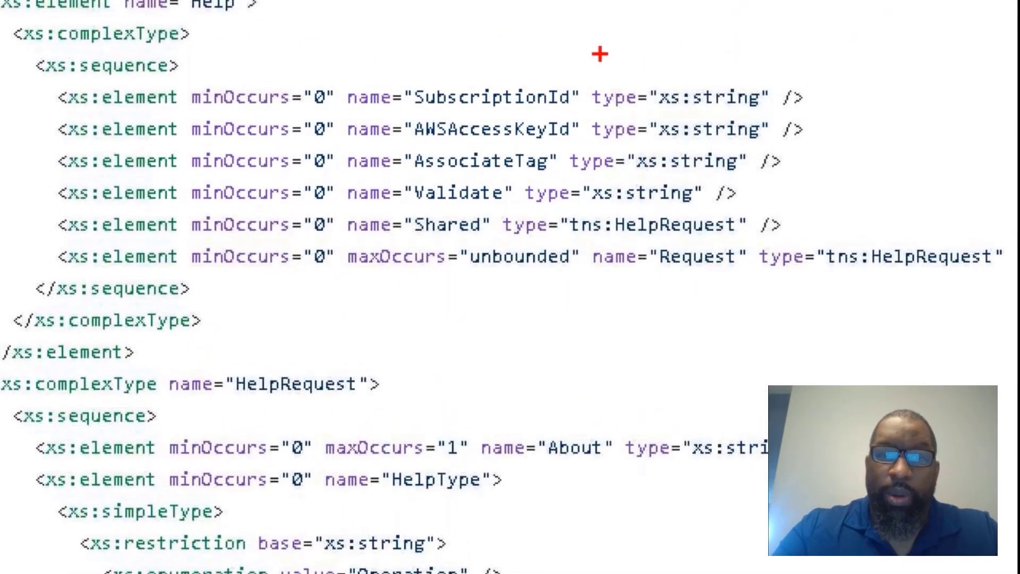
drag(647, 29, 562, 79)
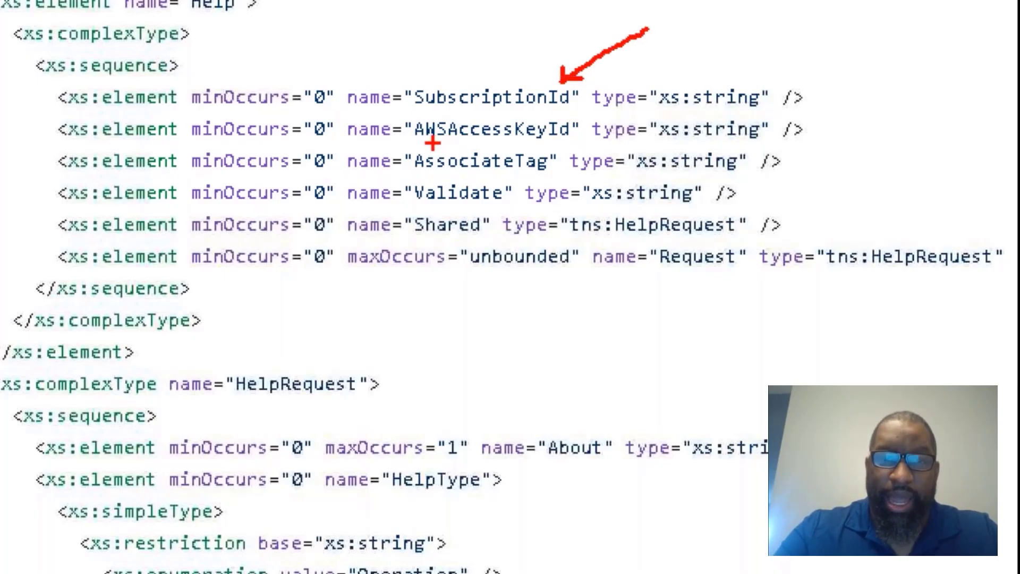
drag(432, 142, 564, 142)
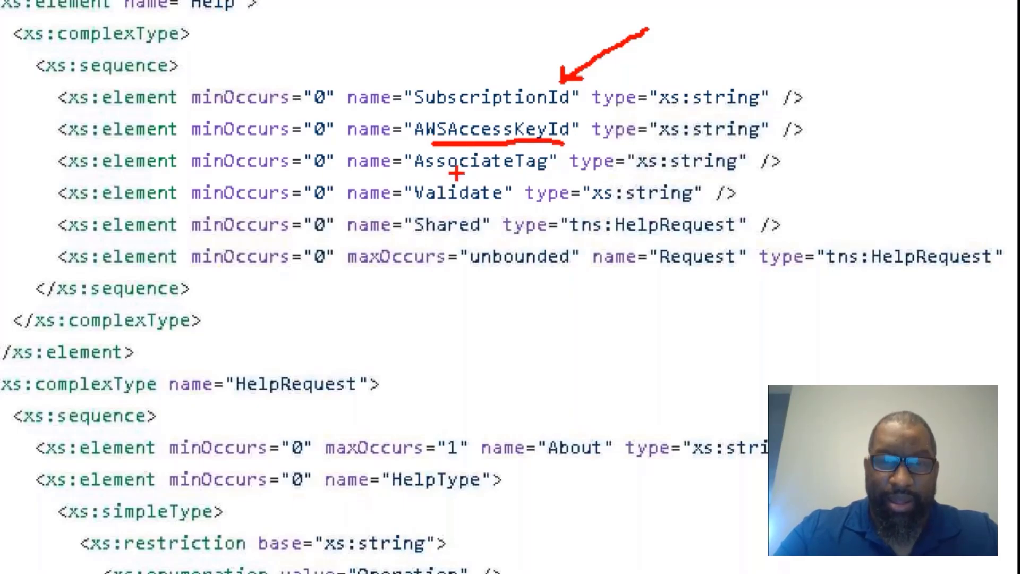
drag(428, 179, 522, 179)
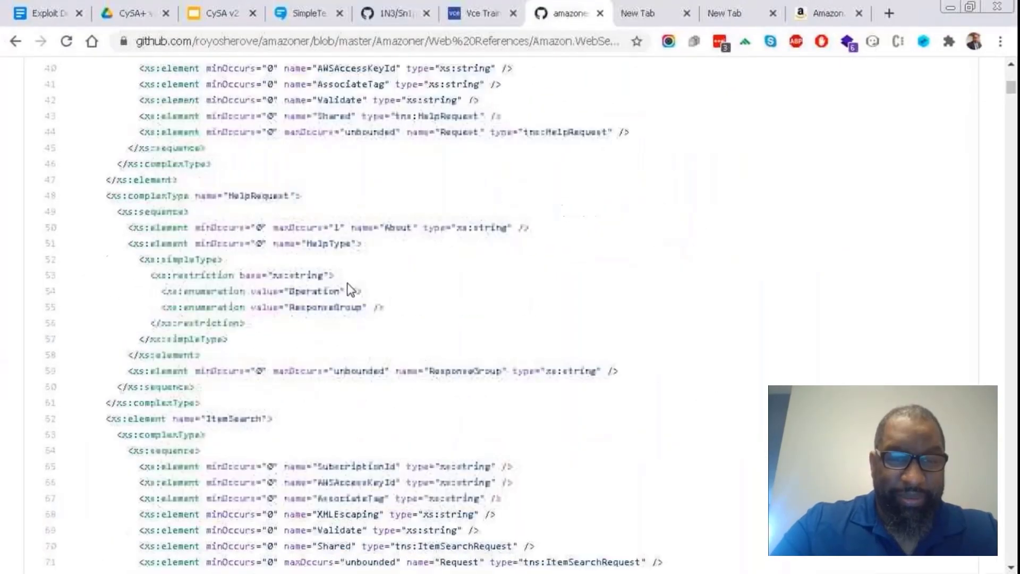
scroll(353, 282, down, 2)
scroll(360, 279, down, 9)
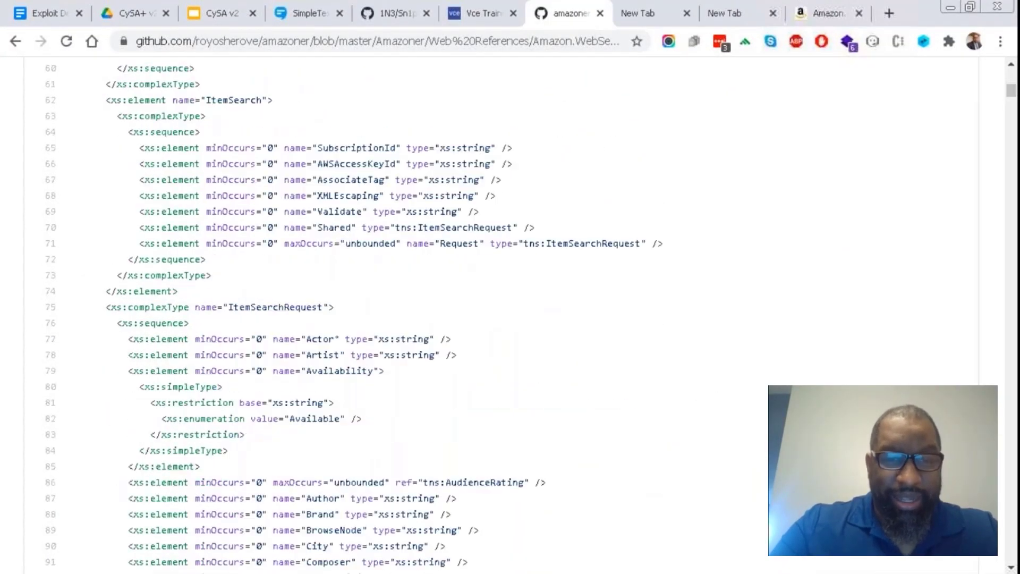
scroll(360, 280, down, 3)
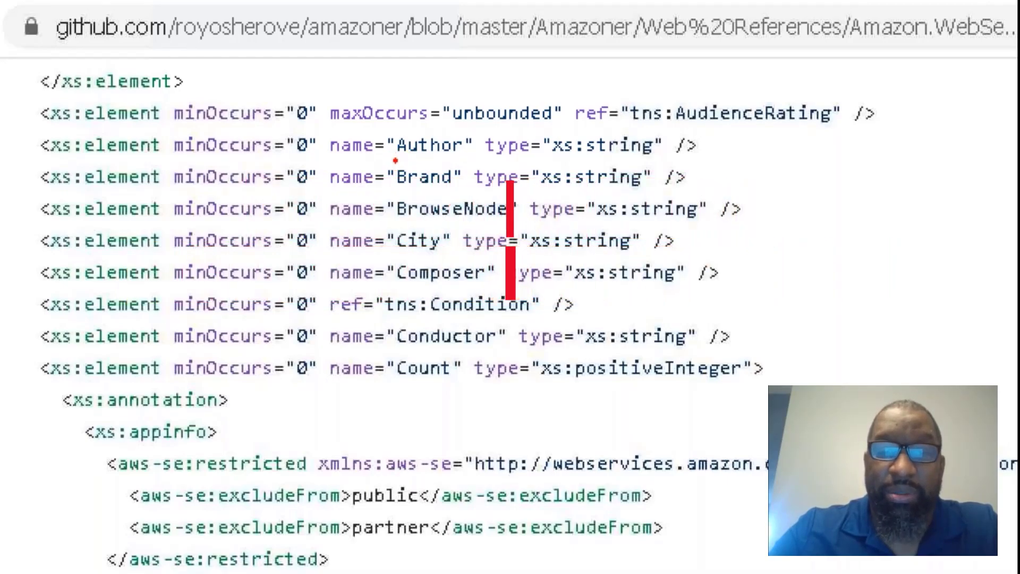
Underline Author, Brand, Conductor and FutureLaunchDate, then return to the Da Vinci Code page.
drag(394, 159, 448, 161)
drag(399, 194, 436, 195)
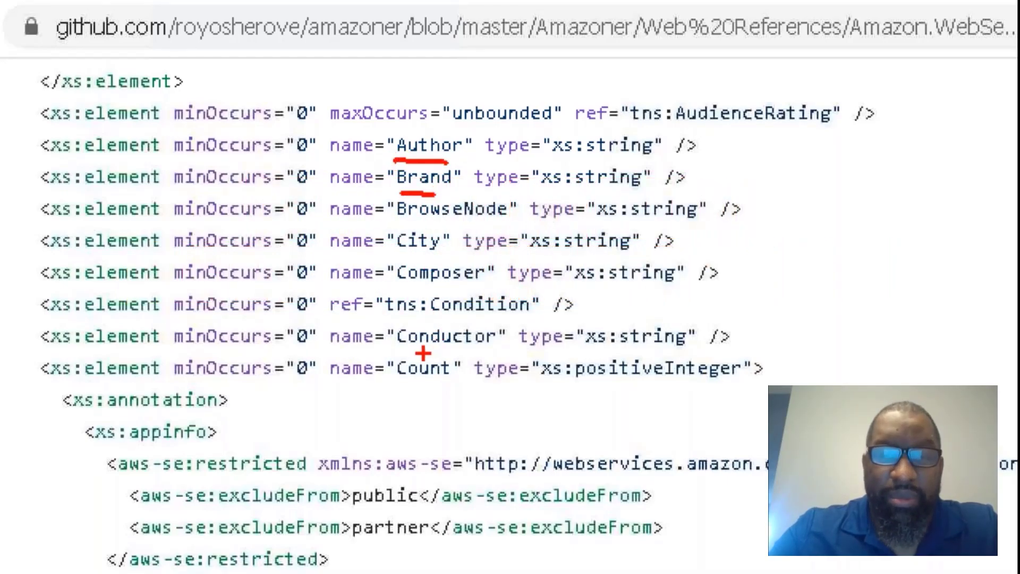
drag(416, 350, 449, 349)
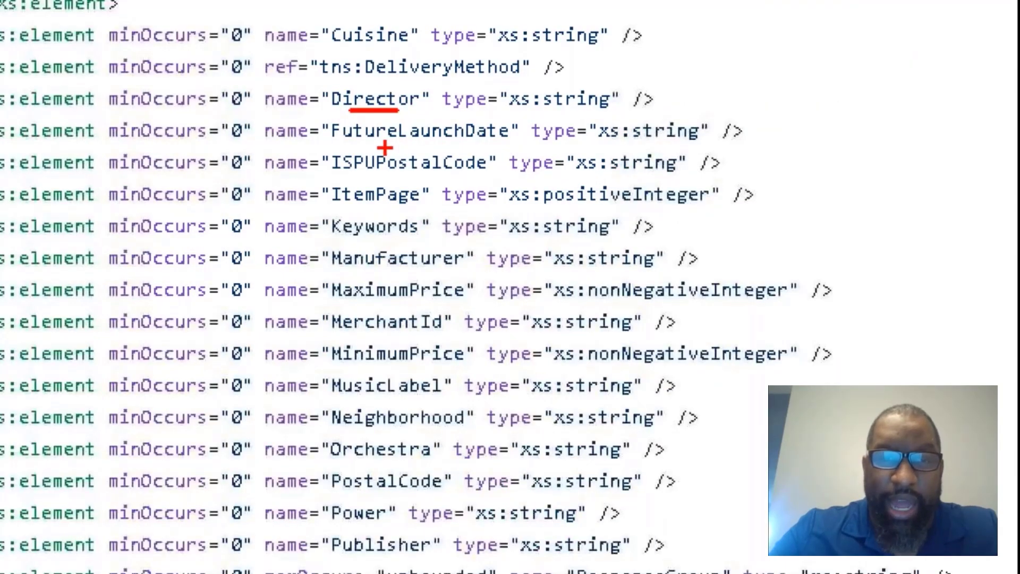
drag(383, 148, 438, 148)
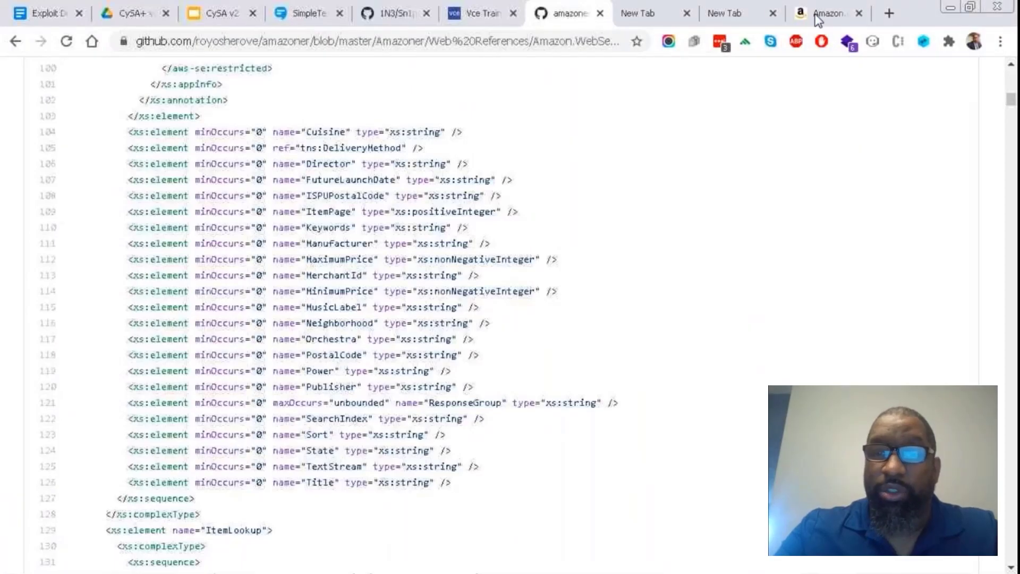
click(817, 15)
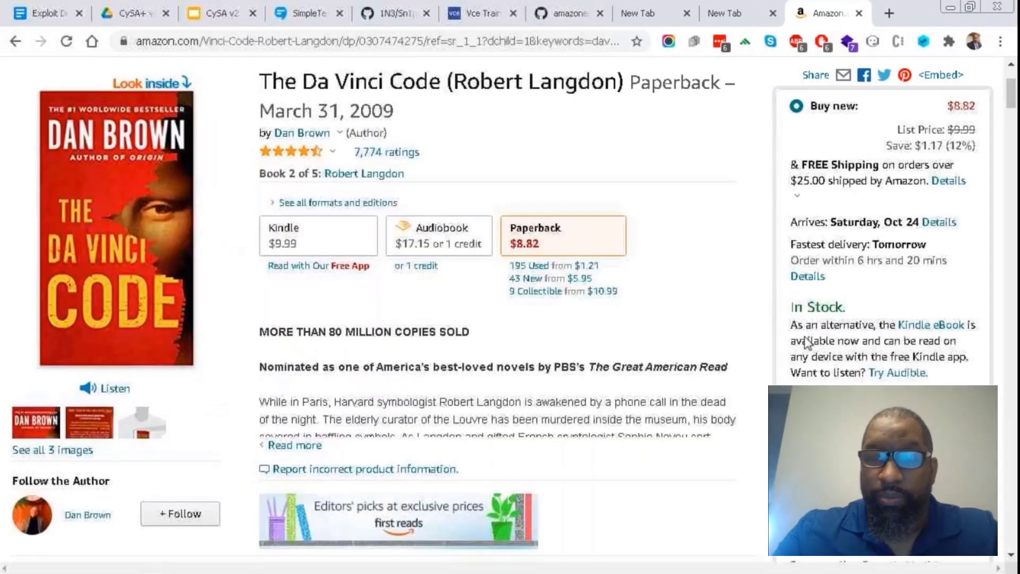
View the paperback's new offers, then return to the WSDL's ItemSearchRequest fields.
click(533, 278)
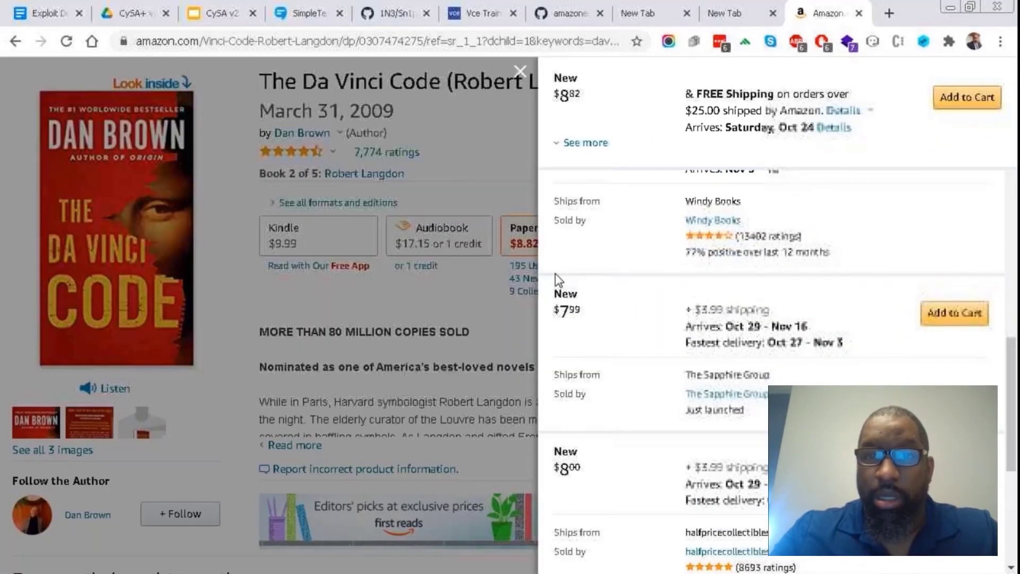
key(Escape)
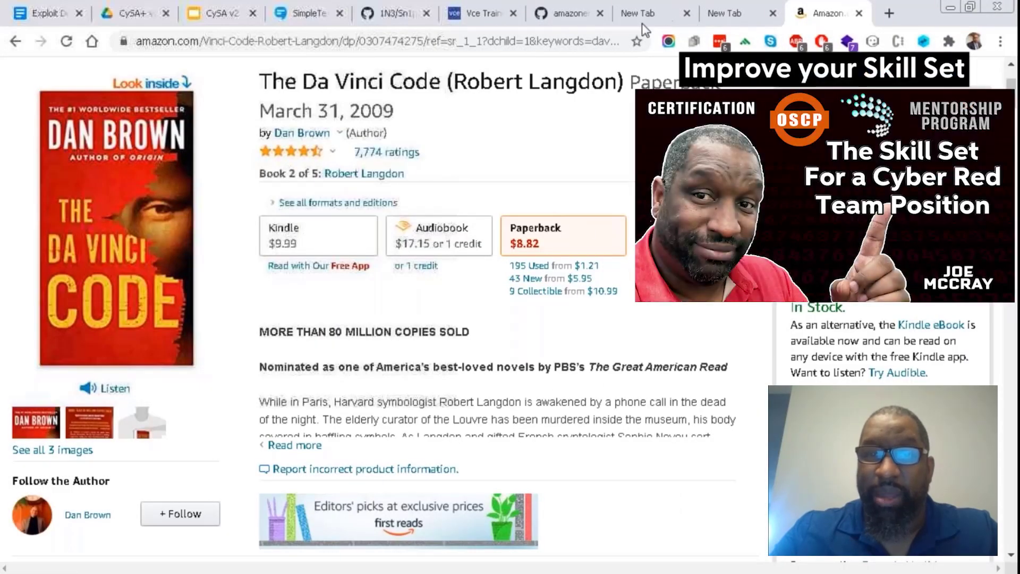
click(643, 24)
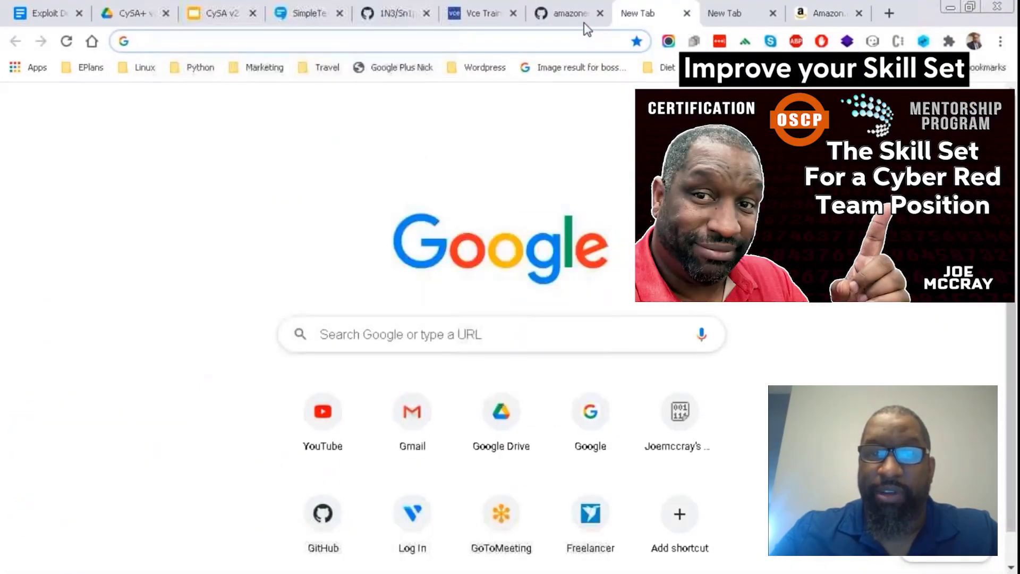
click(564, 23)
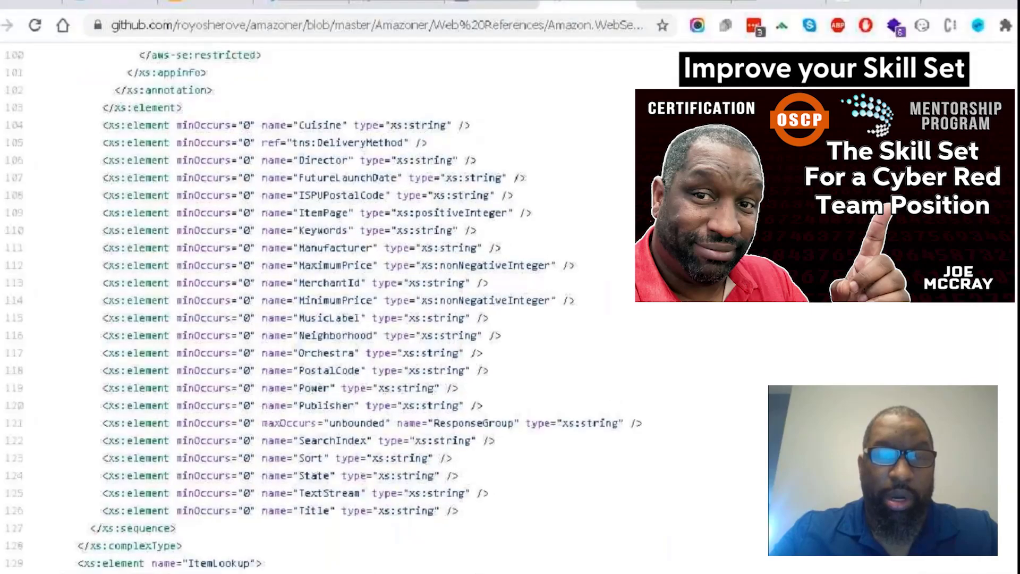
mouse_move(358, 48)
mouse_down()
mouse_move(303, 194)
mouse_move(345, 569)
mouse_move(619, 295)
mouse_move(601, 33)
mouse_move(361, 25)
mouse_up()
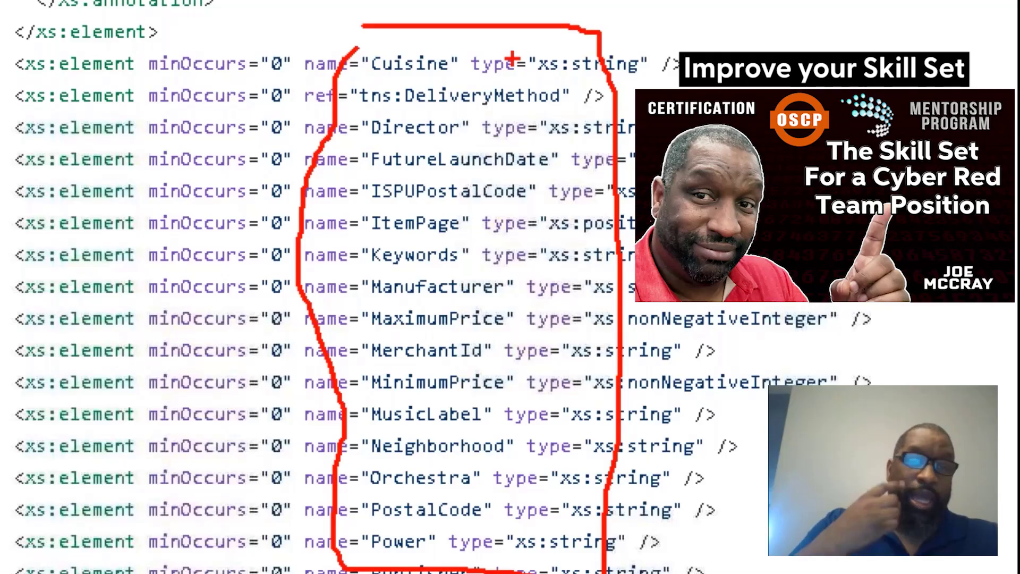
key(Escape)
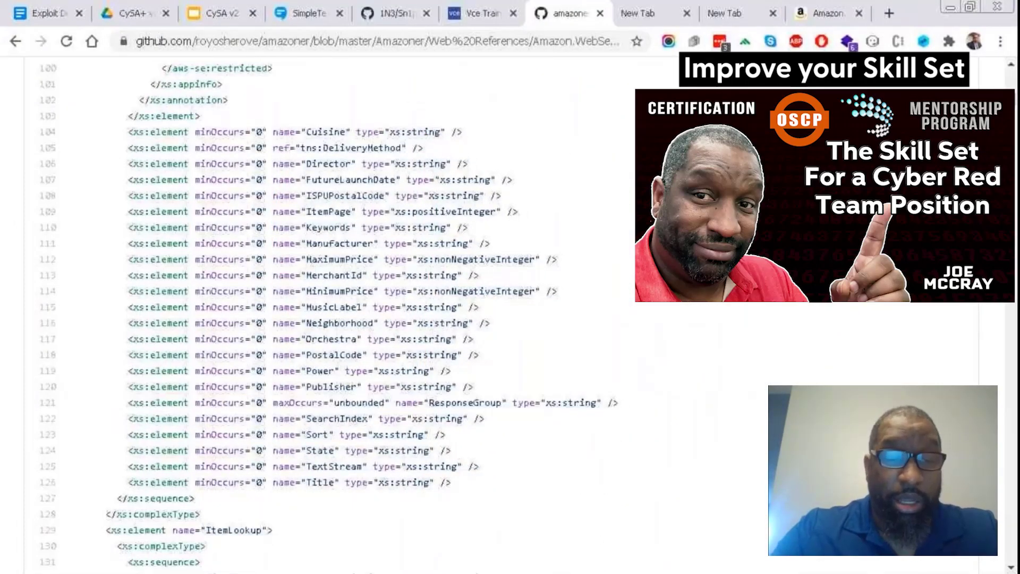
click(188, 540)
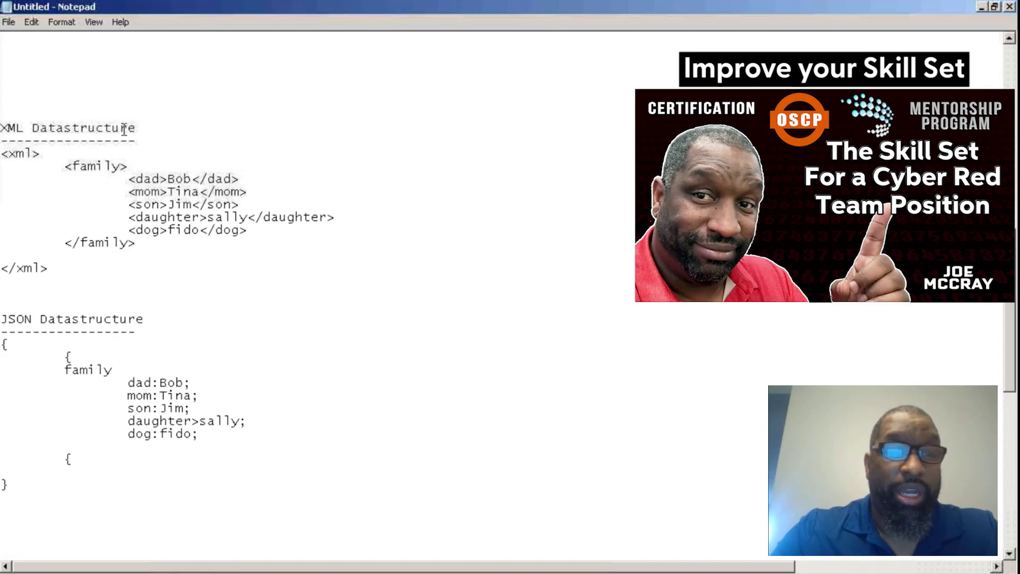
drag(147, 128, 2, 128)
drag(153, 318, 4, 320)
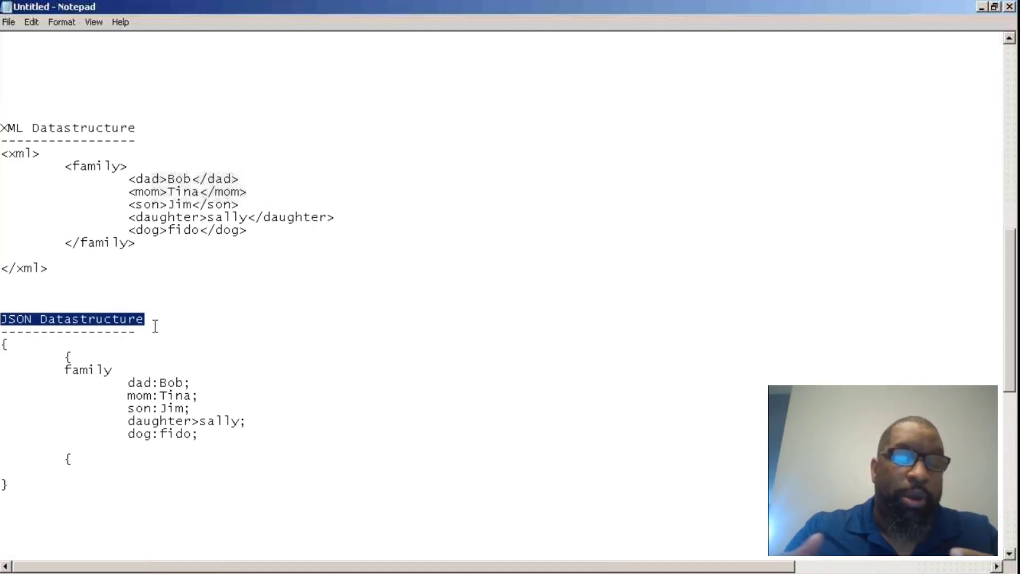
Return to the Amazon WSDL window and point out the Help element's AWSAccessKeyId field.
click(160, 571)
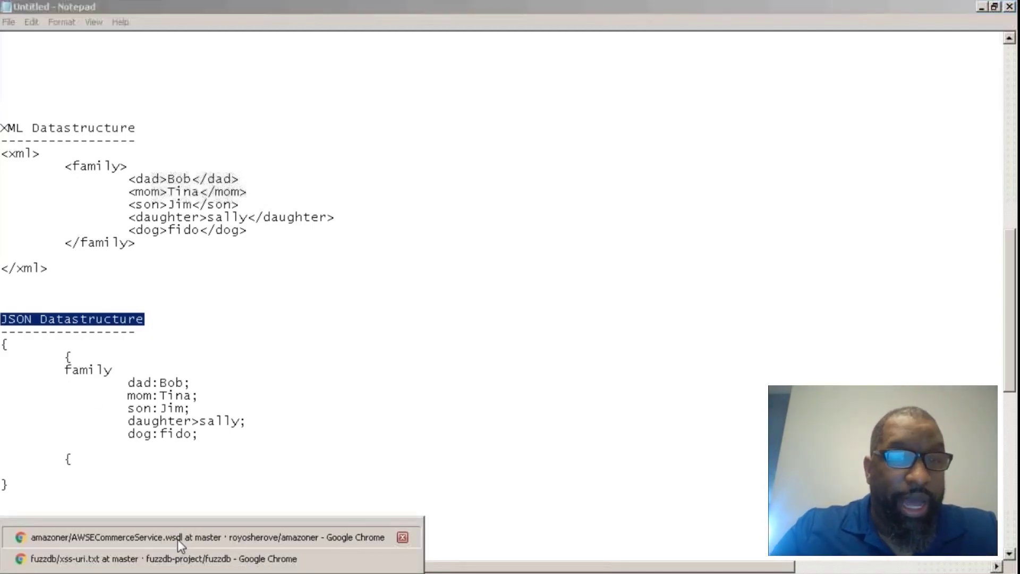
click(177, 537)
scroll(340, 319, down, 2)
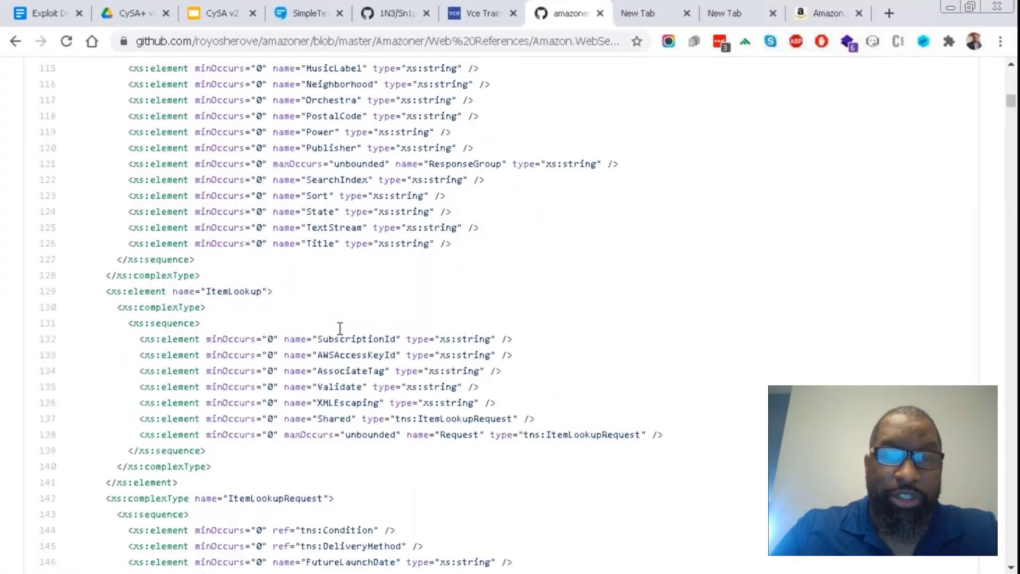
scroll(340, 328, down, 10)
scroll(338, 337, down, 3)
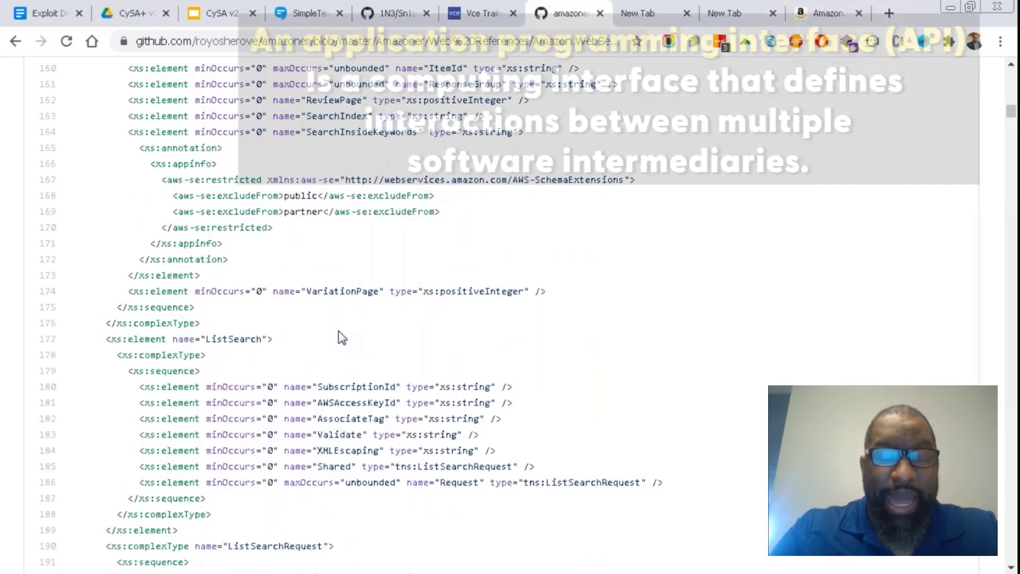
scroll(340, 337, down, 6)
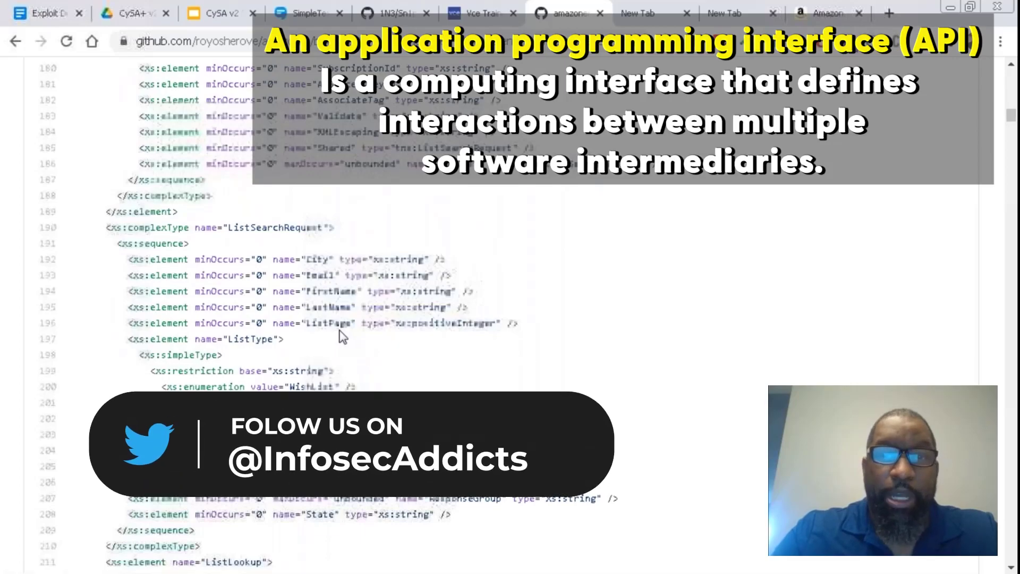
scroll(343, 336, up, 14)
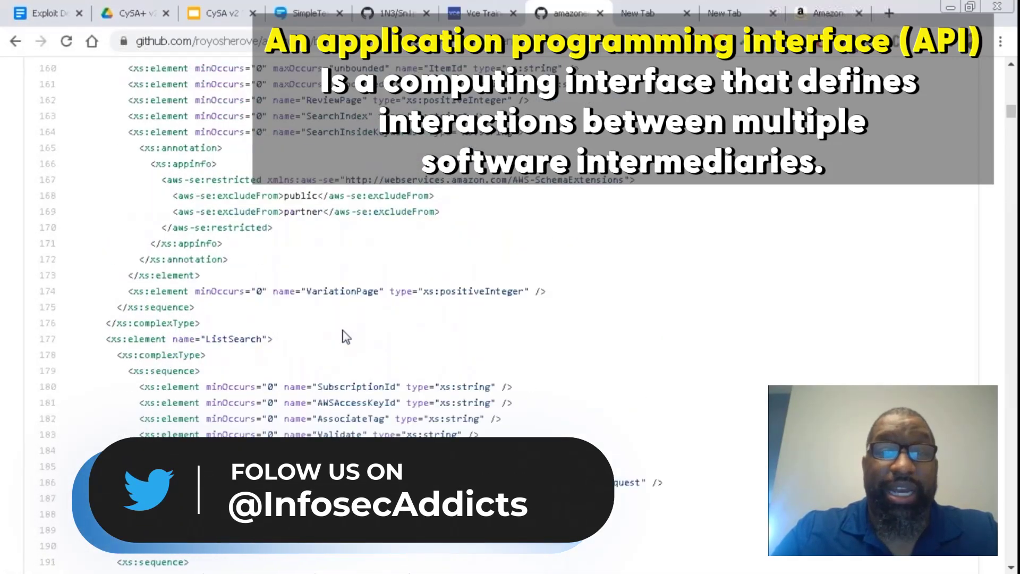
scroll(345, 336, up, 8)
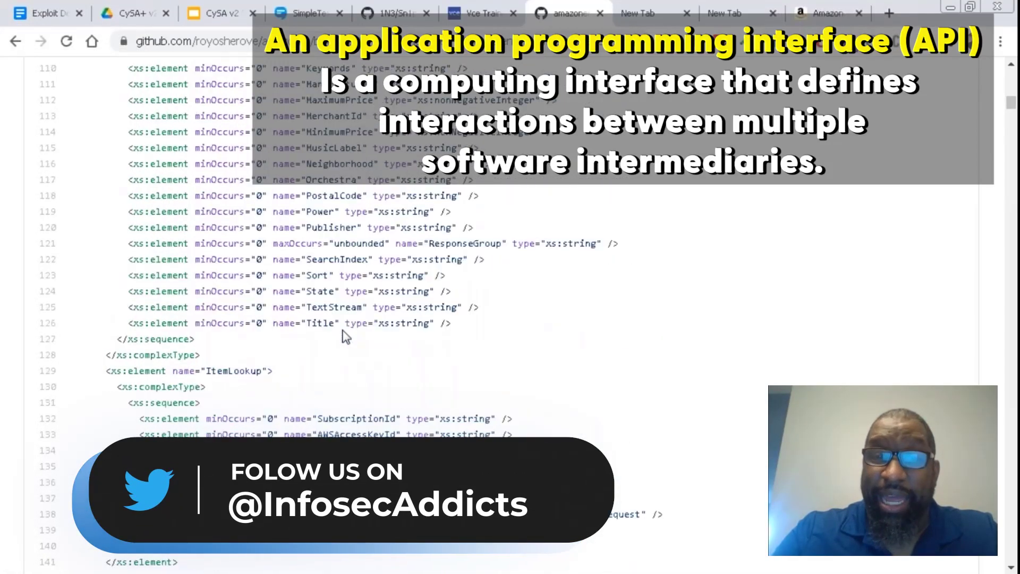
scroll(346, 336, up, 20)
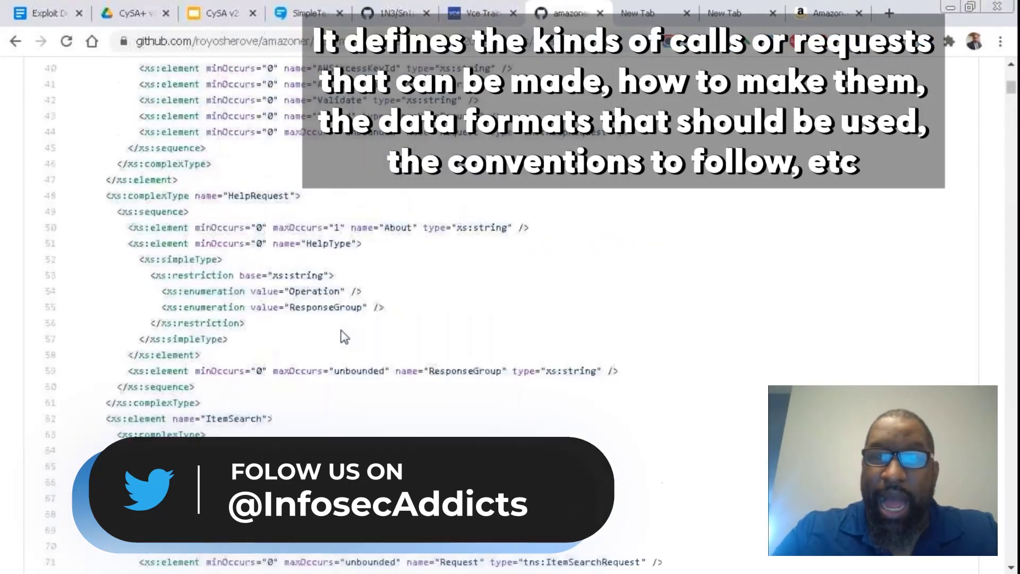
scroll(345, 336, up, 10)
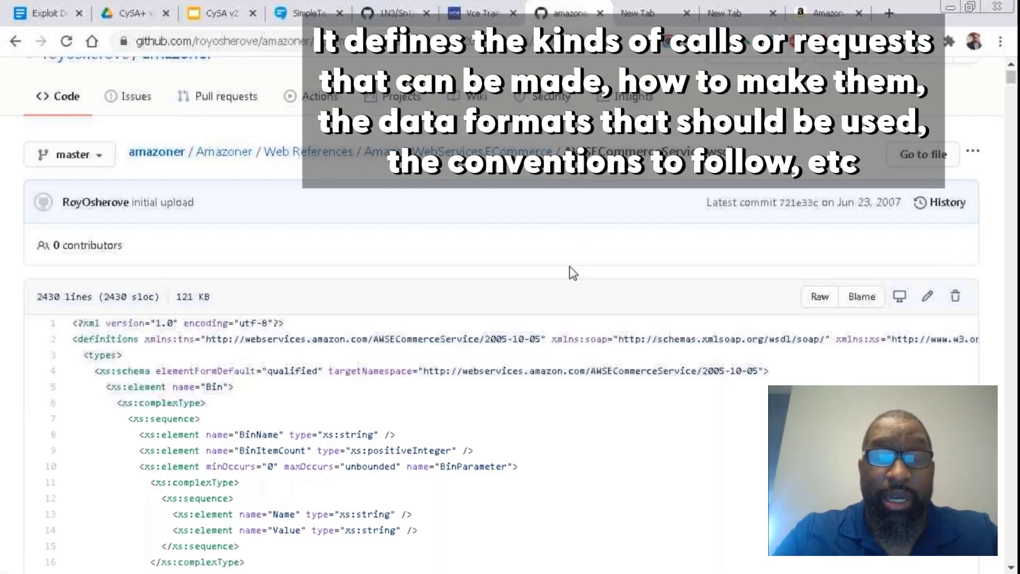
scroll(570, 273, down, 6)
scroll(569, 282, down, 6)
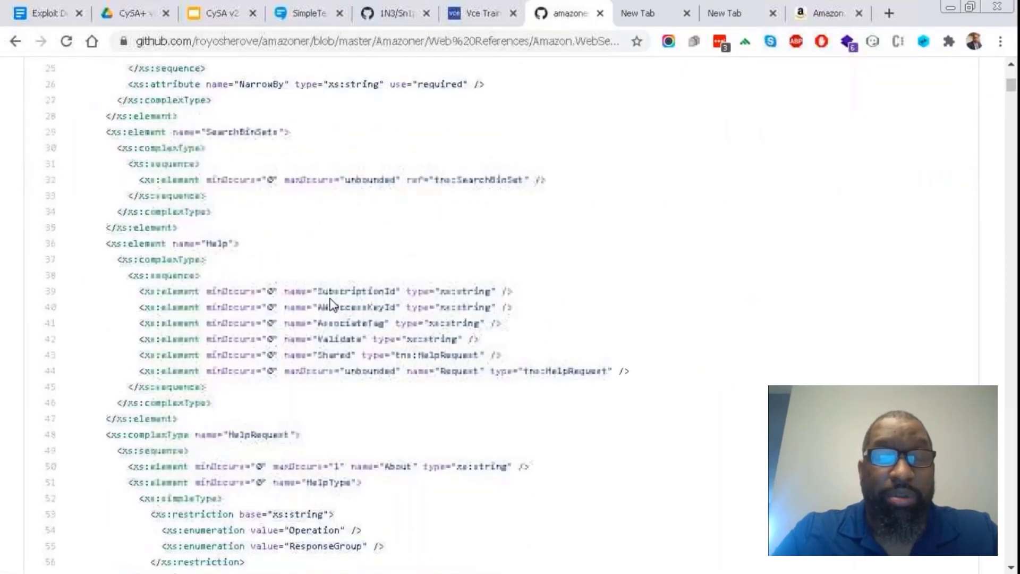
drag(323, 291, 375, 307)
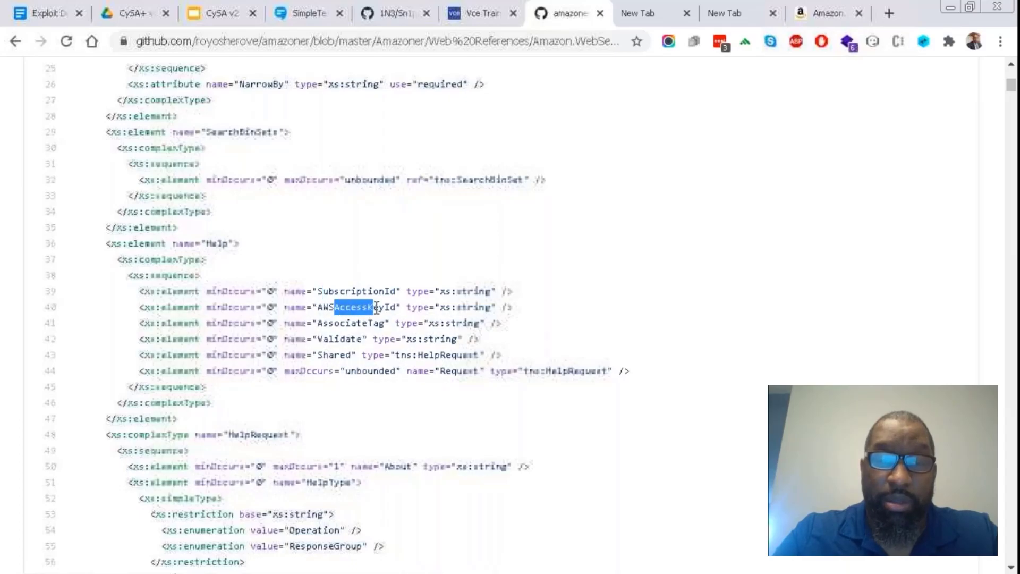
Switch to the virustotal-api PyPI page and scroll to its Usage example.
click(825, 13)
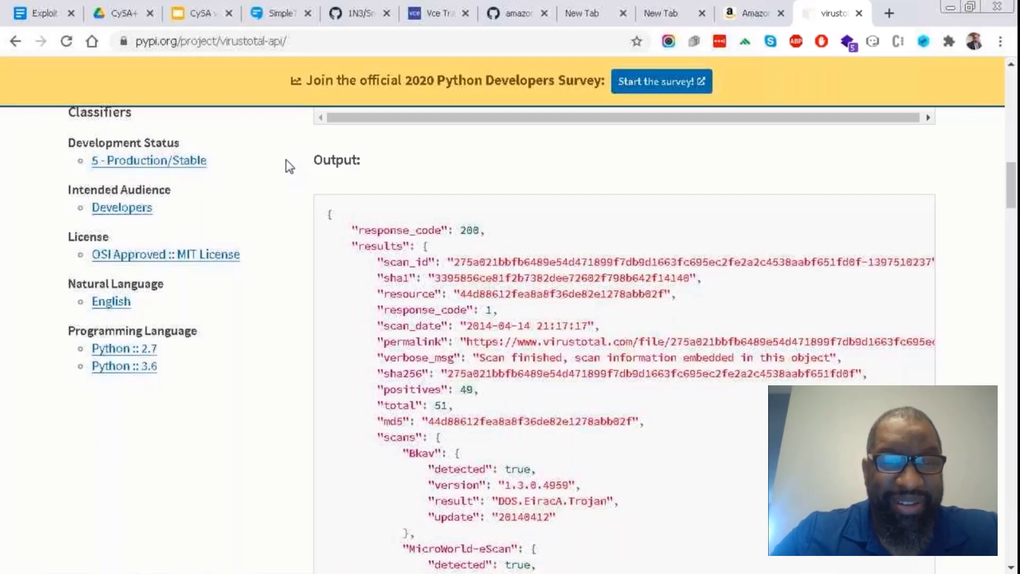
scroll(286, 159, up, 4)
scroll(286, 160, down, 8)
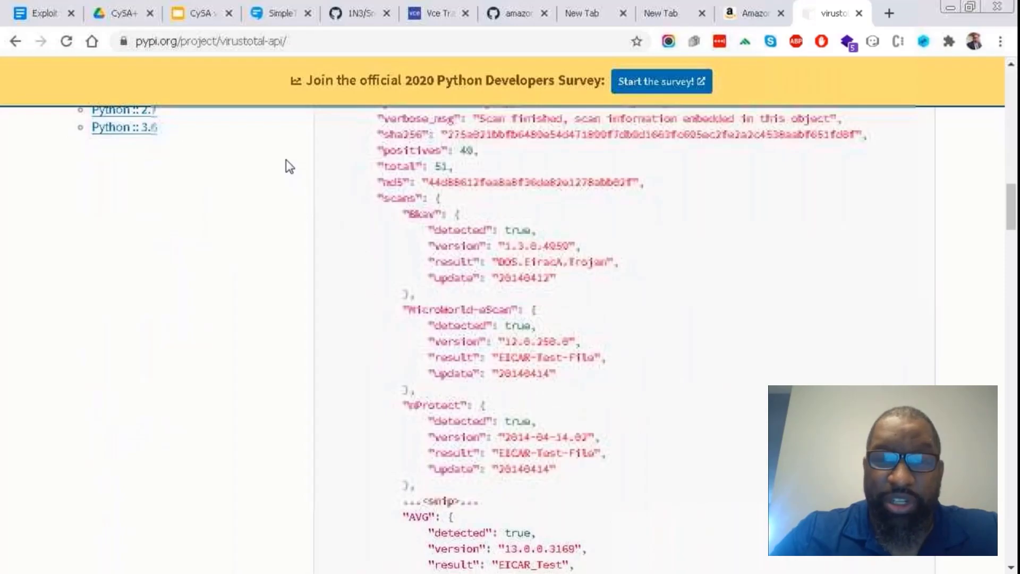
scroll(286, 160, up, 10)
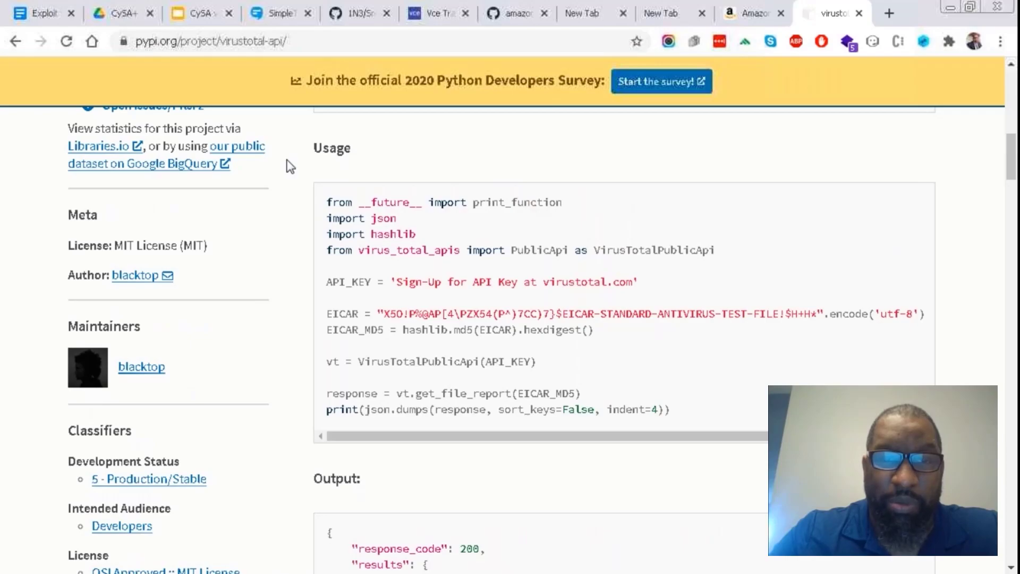
scroll(289, 166, down, 2)
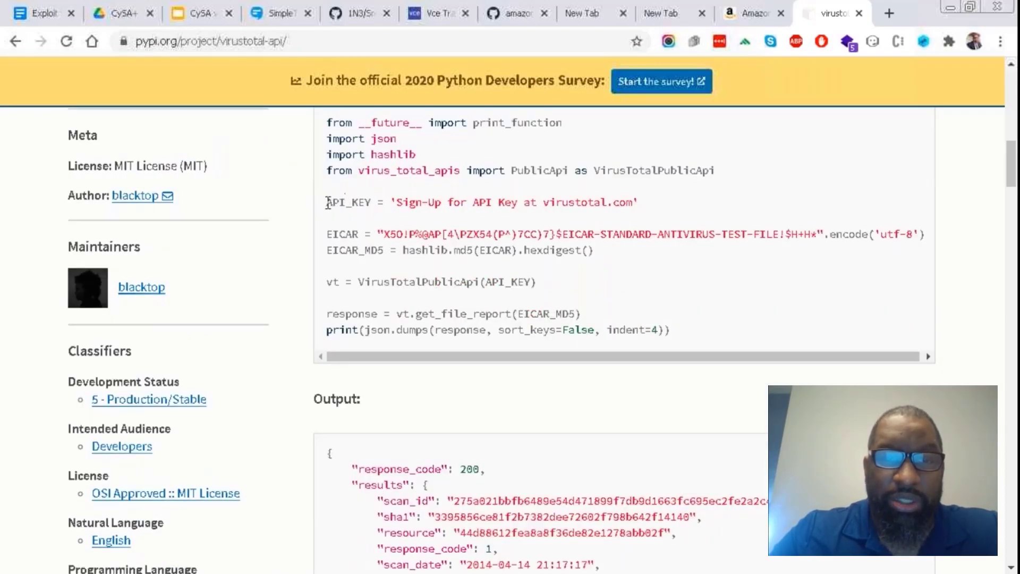
Highlight API_KEY, the EICAR string and EICAR_MD5, then scroll to the JSON output.
drag(328, 203, 374, 203)
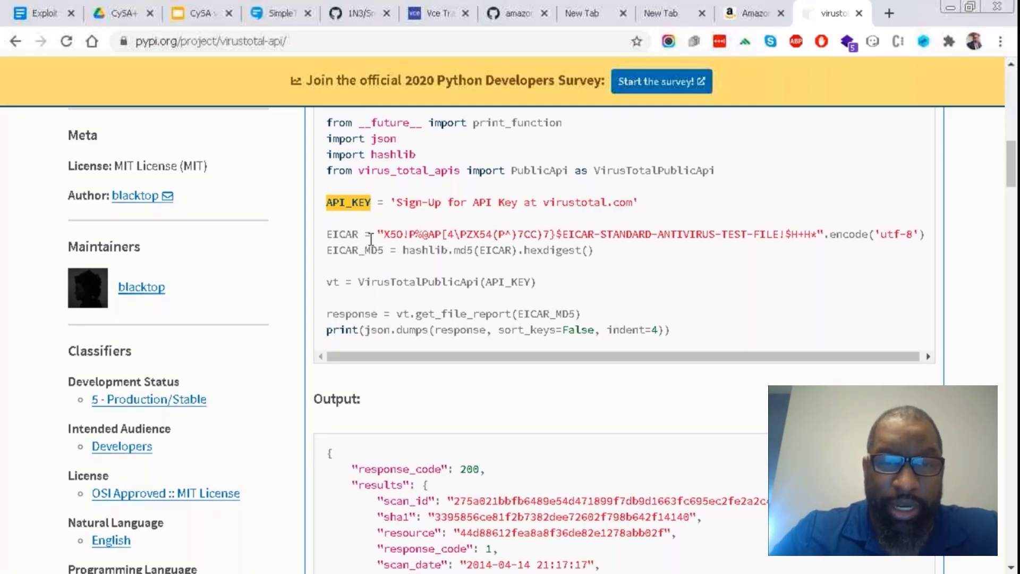
drag(328, 234, 927, 237)
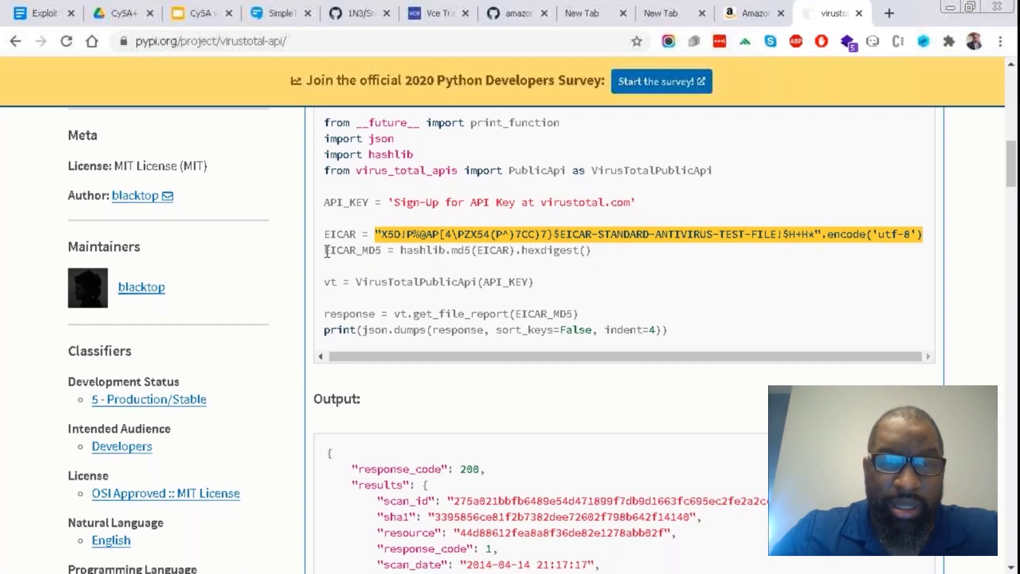
drag(325, 251, 382, 253)
scroll(489, 311, down, 1)
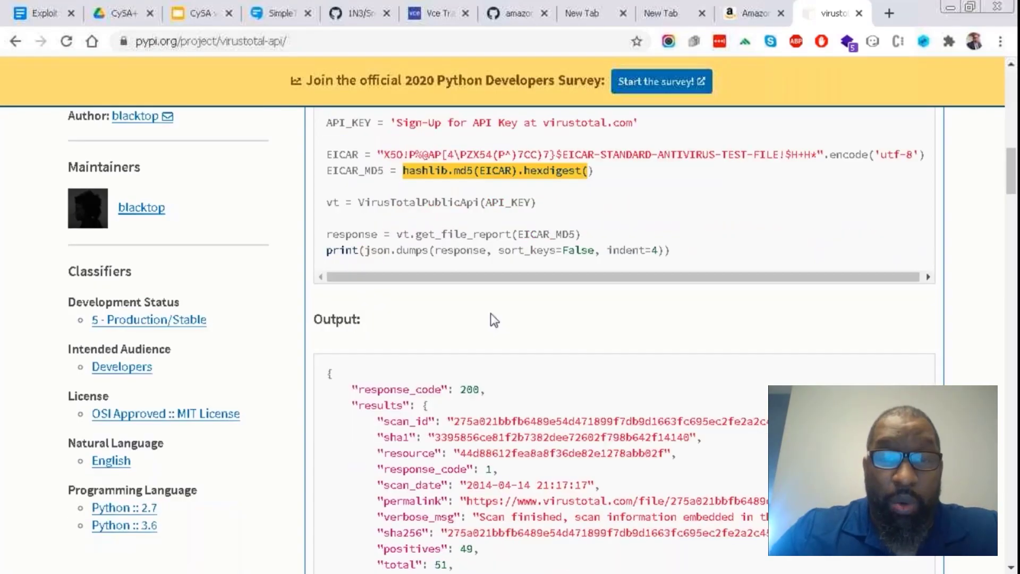
scroll(489, 299, down, 2)
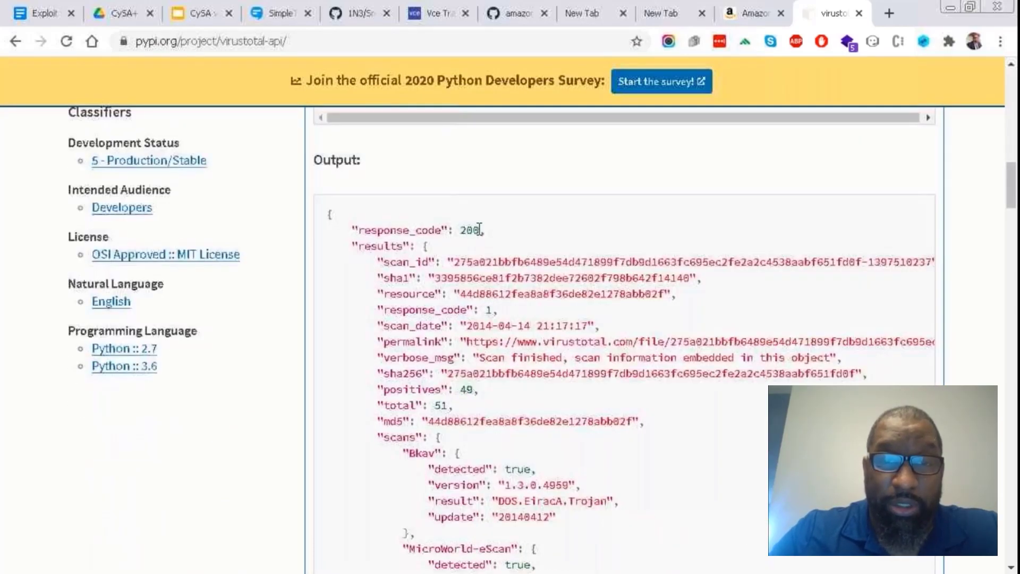
Highlight the response_code, results, permalink URL, and positives/total counts in the JSON example.
drag(479, 229, 440, 234)
drag(358, 245, 424, 259)
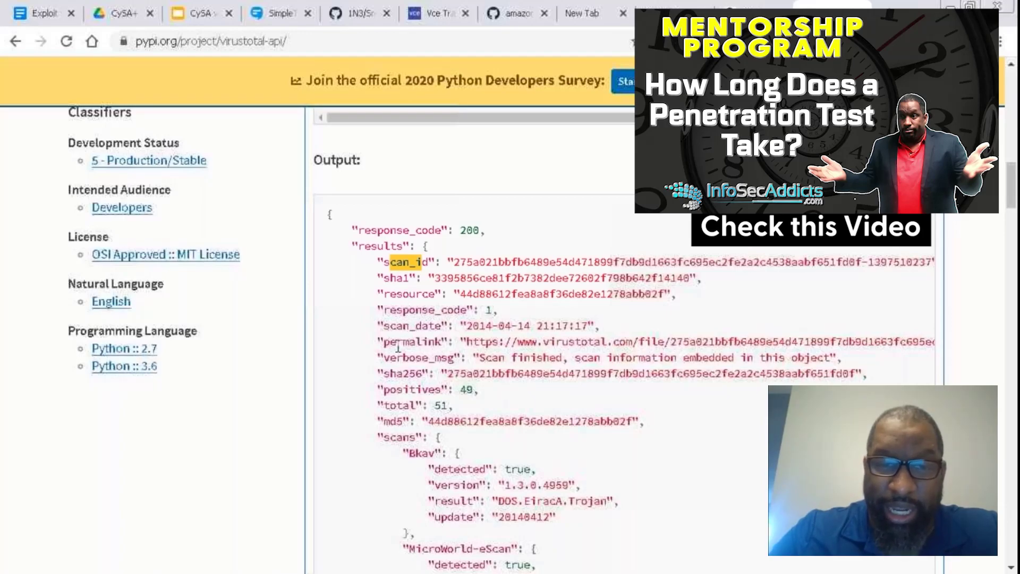
drag(385, 342, 832, 345)
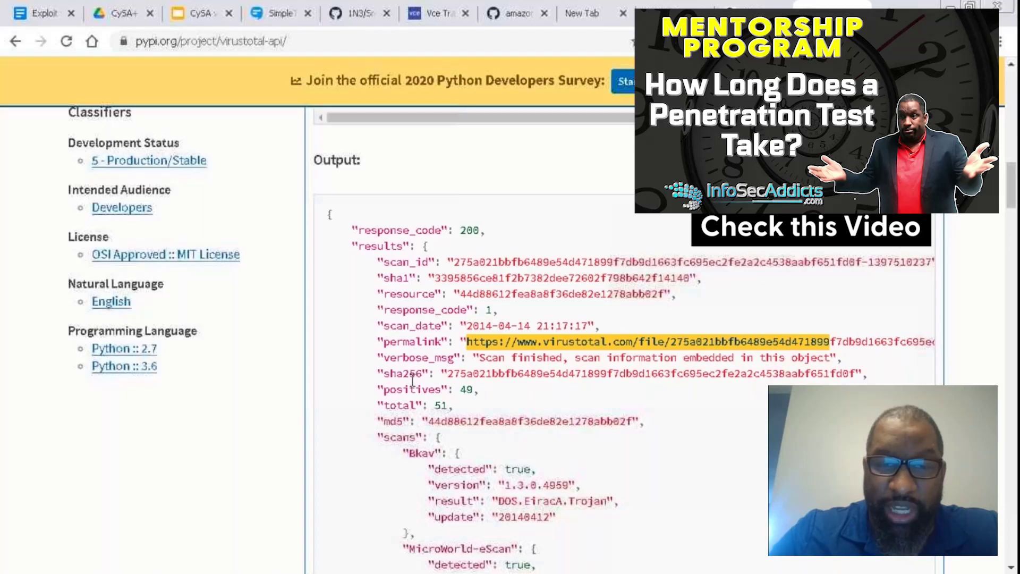
scroll(412, 380, down, 1)
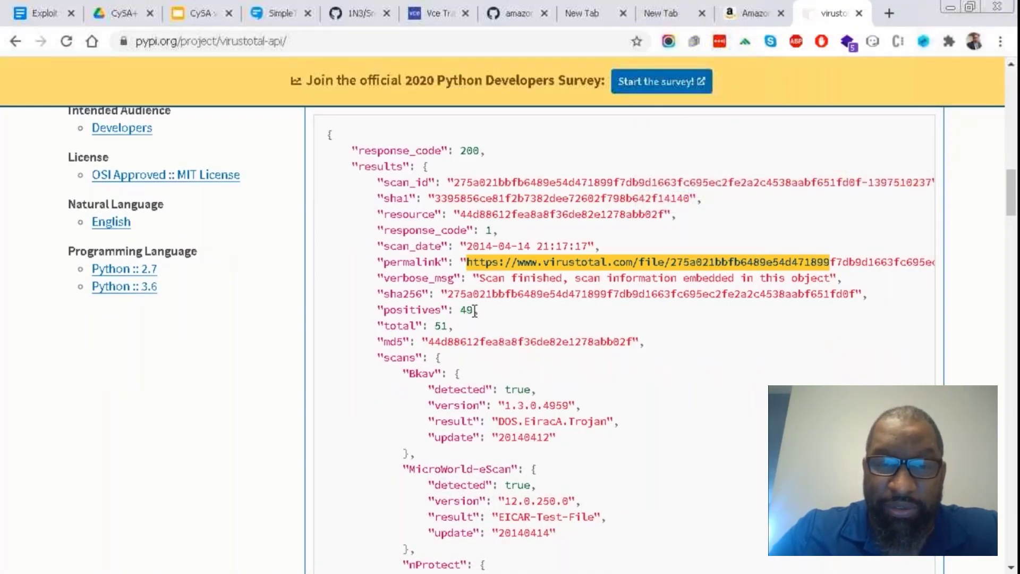
click(475, 311)
drag(474, 310, 633, 343)
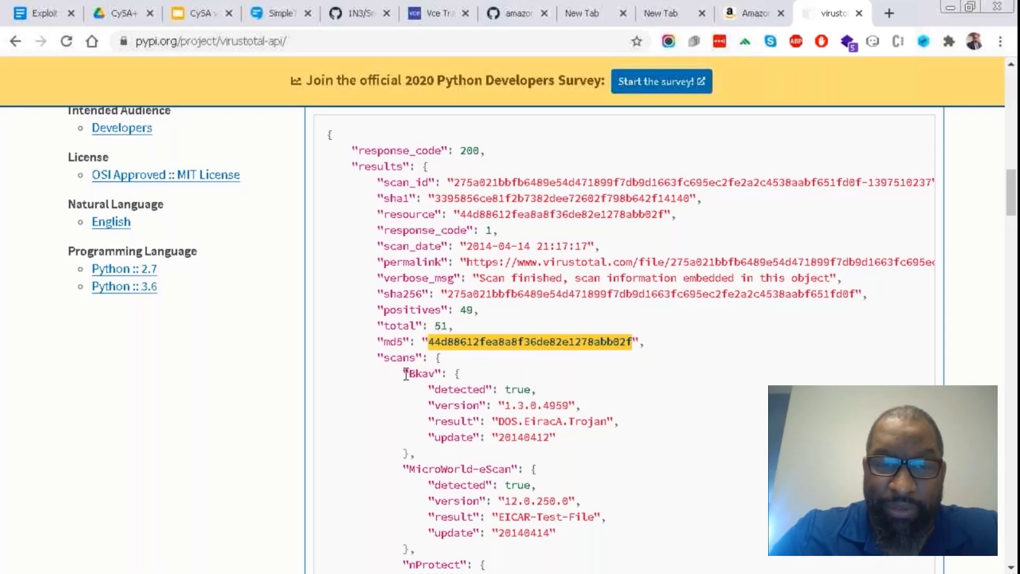
Mark the MicroWorld-eScan entry with a red stroke, then scroll back to the page top.
scroll(417, 351, down, 1)
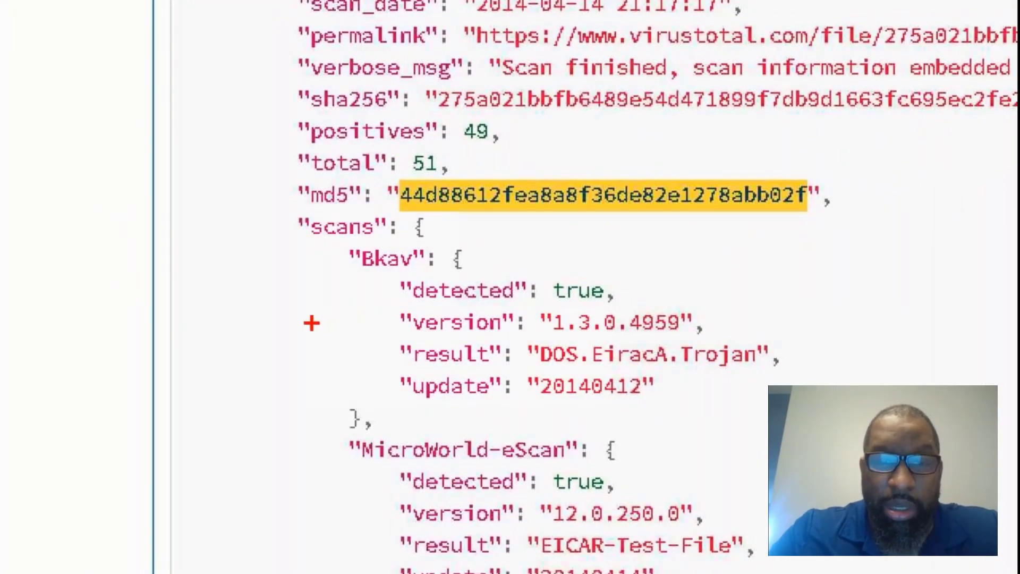
mouse_move(280, 335)
mouse_down()
mouse_move(379, 283)
mouse_move(380, 388)
mouse_up()
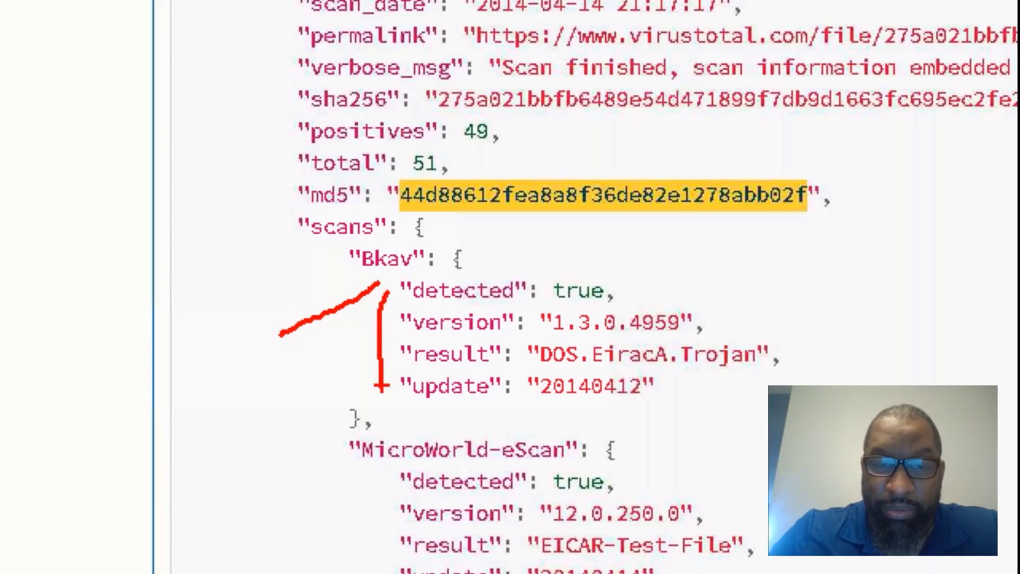
mouse_move(284, 543)
mouse_down()
mouse_move(399, 466)
mouse_move(392, 521)
mouse_up()
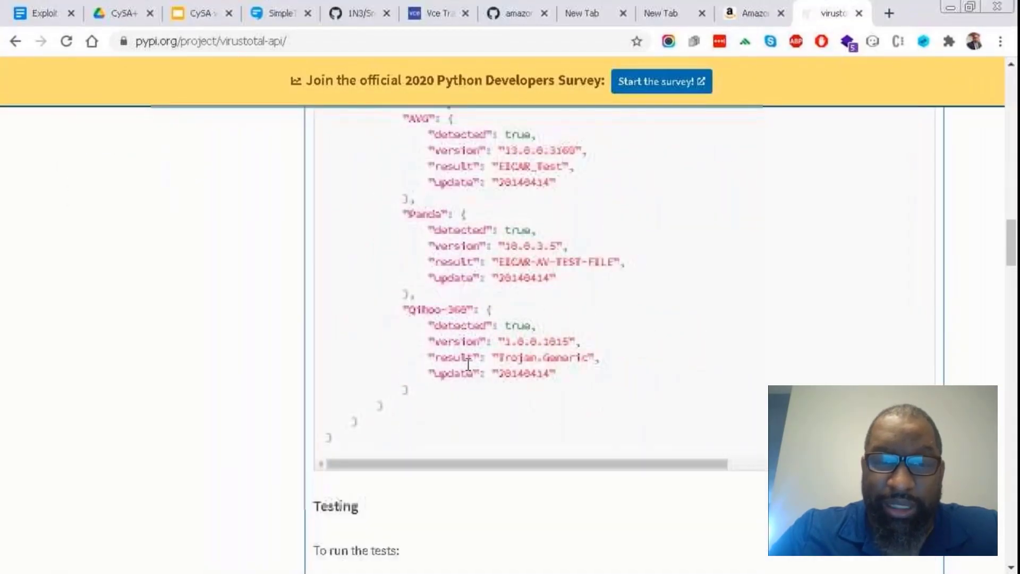
scroll(468, 364, down, 2)
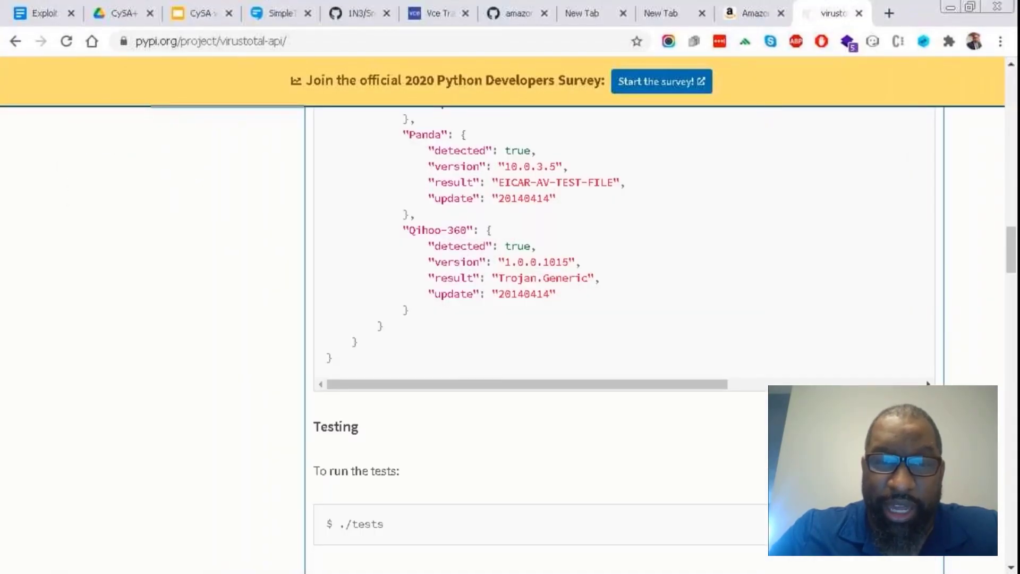
scroll(624, 340, up, 12)
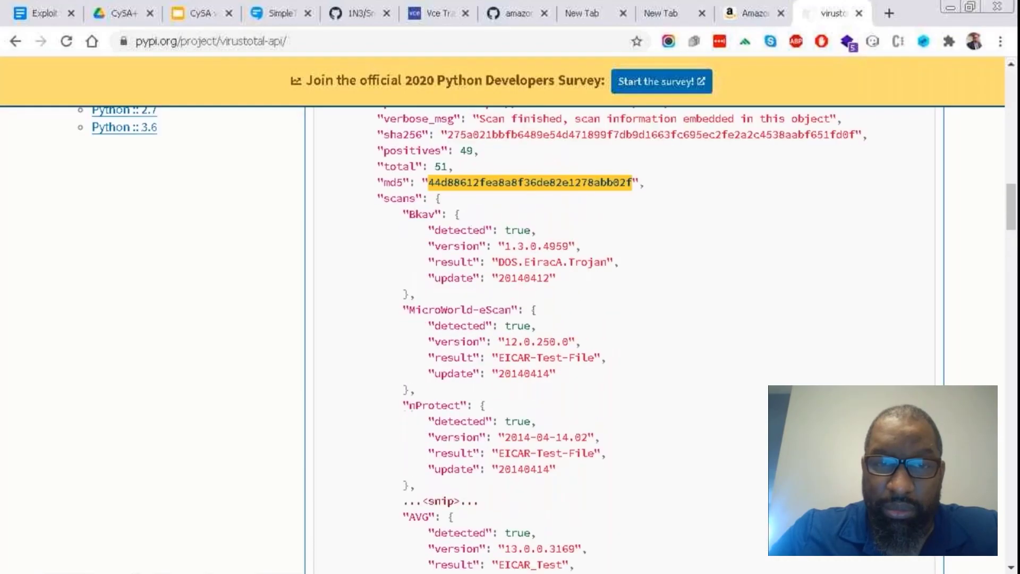
scroll(455, 366, up, 15)
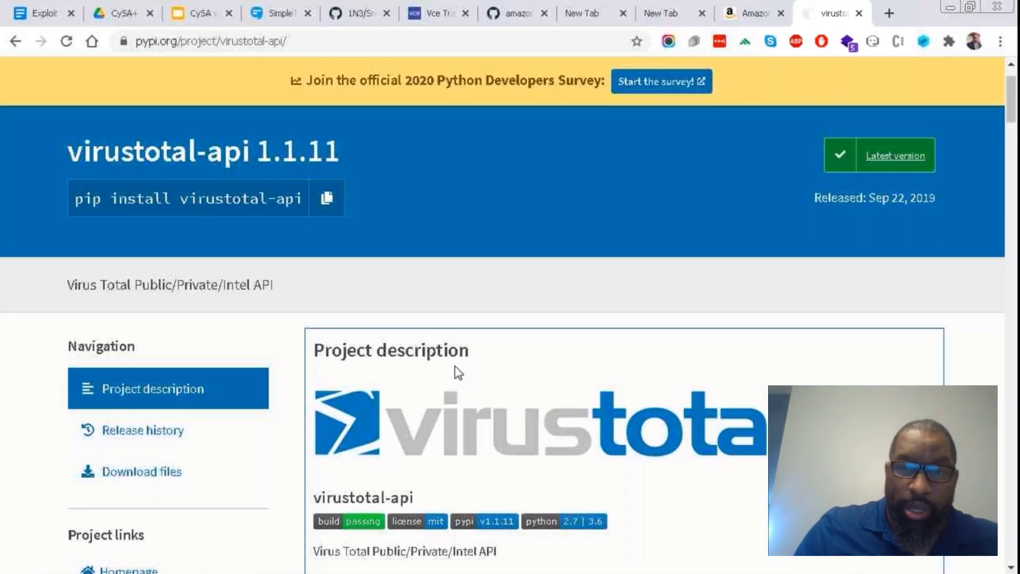
Underline the Bkav entry's detected field, version value, result and update fields.
scroll(455, 366, down, 15)
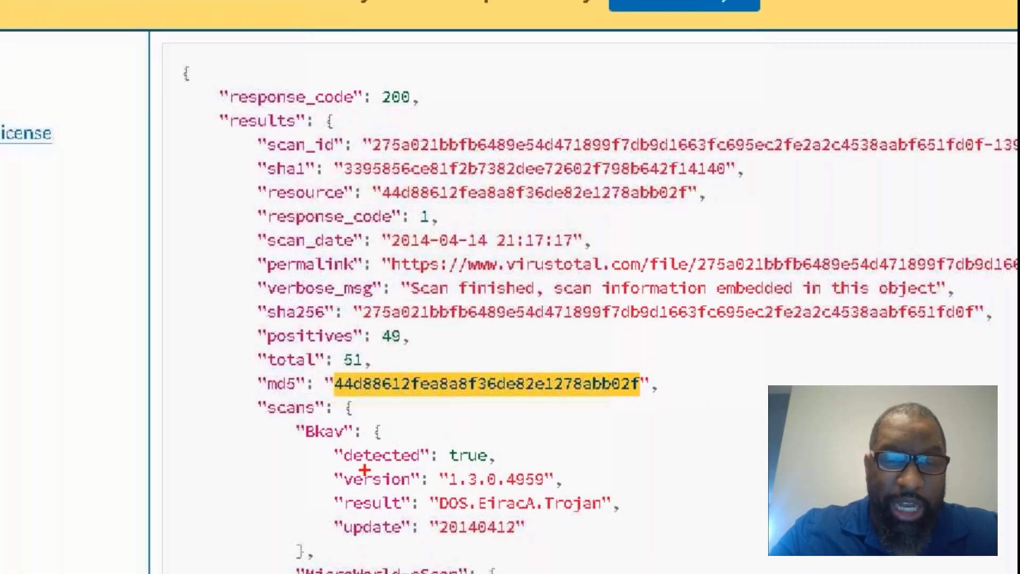
drag(365, 469, 393, 469)
drag(454, 471, 485, 471)
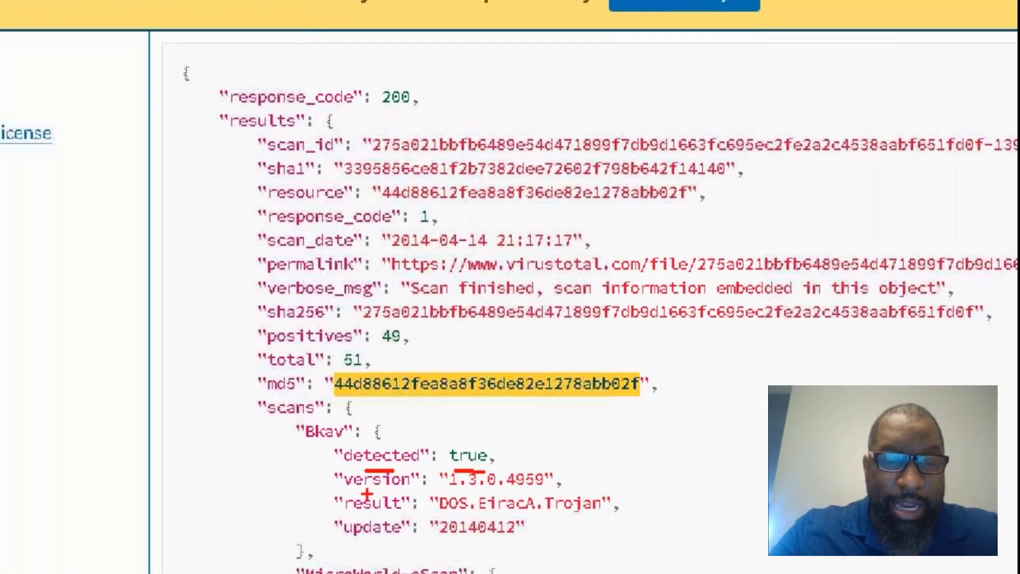
drag(367, 495, 518, 495)
drag(366, 518, 583, 523)
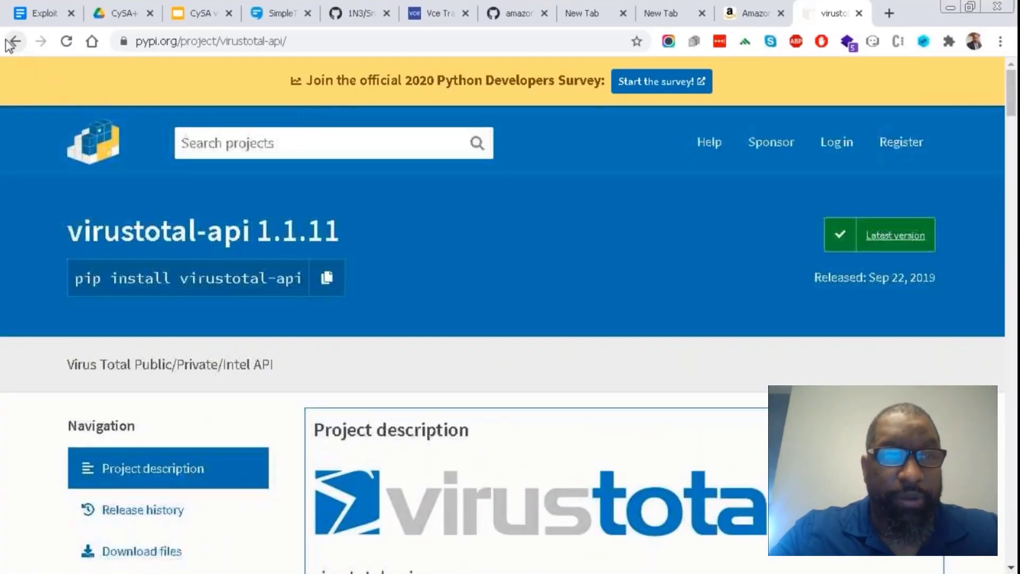
Change the search query from python to java and search 'virustotal api java'.
click(11, 43)
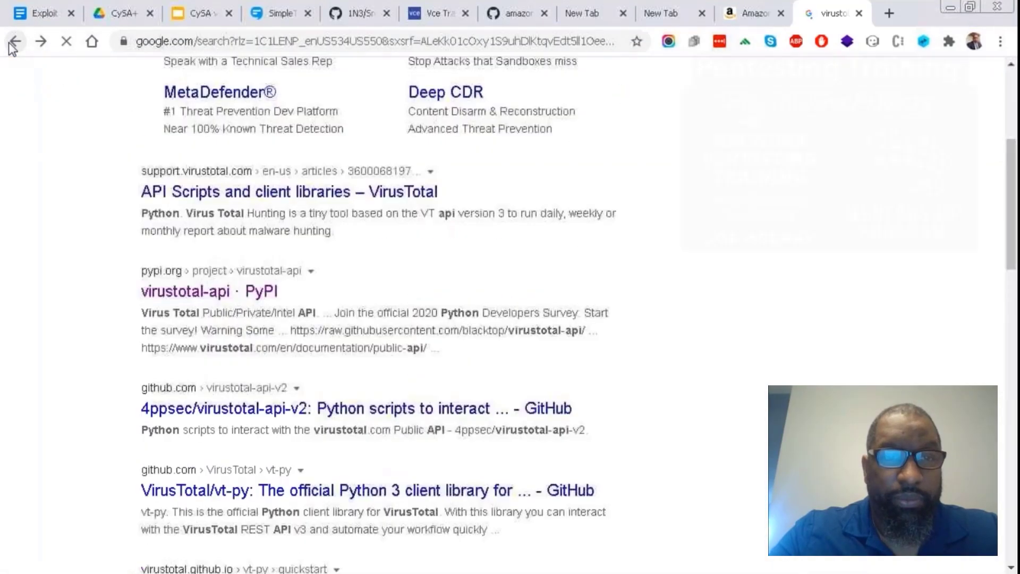
scroll(71, 109, up, 5)
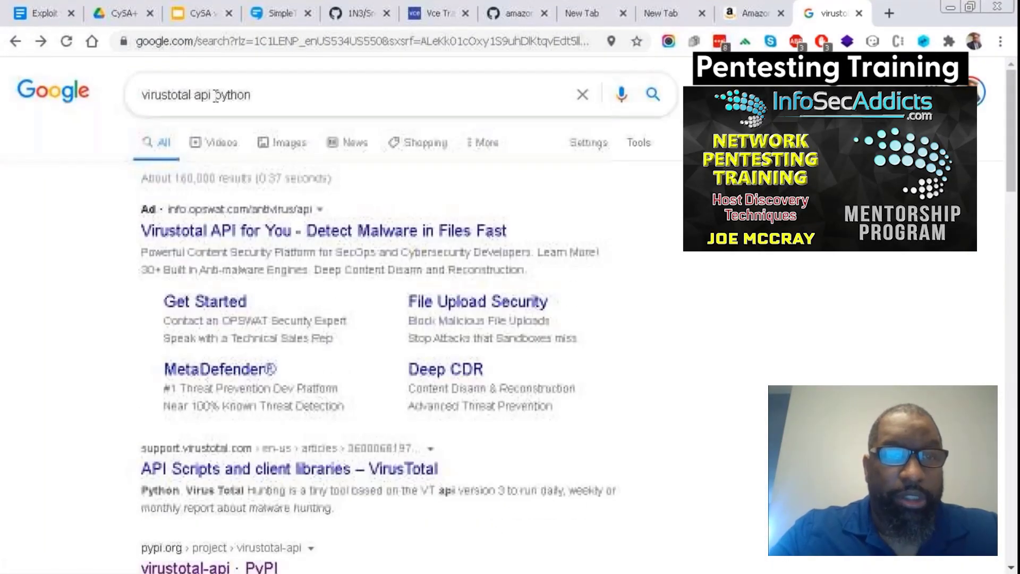
drag(214, 96, 280, 96)
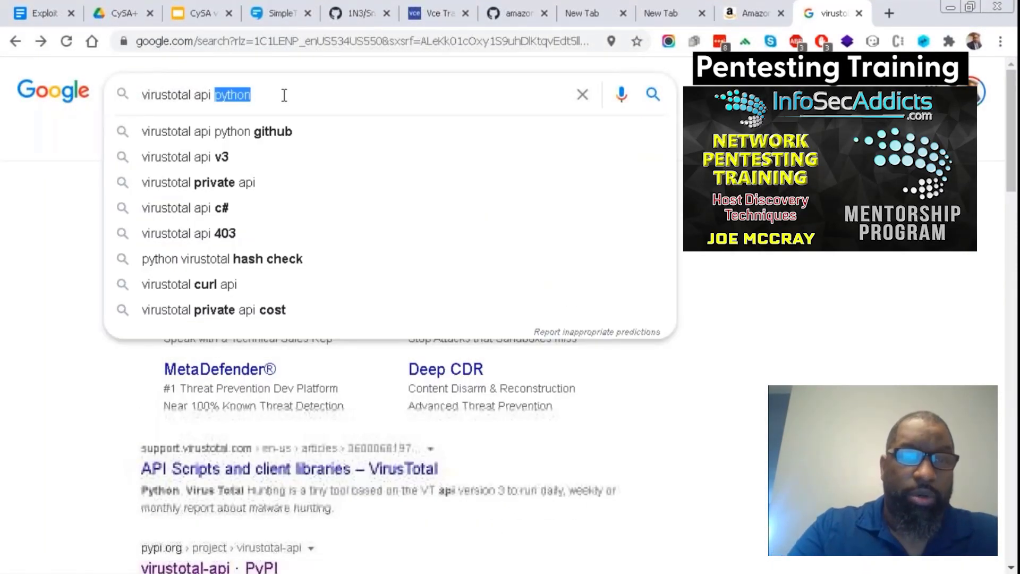
text(java)
key(Return)
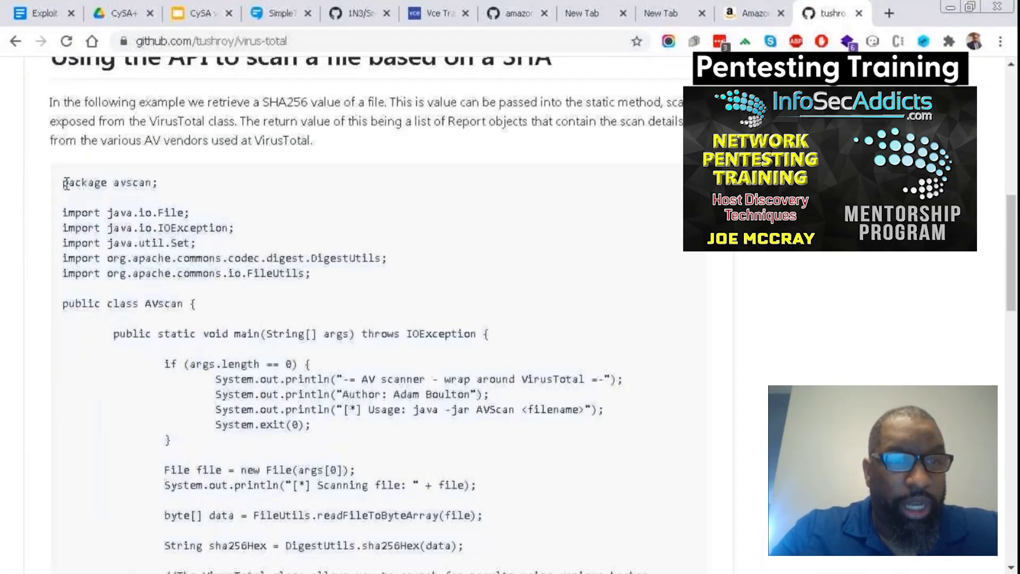
Highlight the tushroy/virus-total Java package and import lines, then return to the search results.
drag(64, 182, 184, 301)
scroll(184, 298, down, 6)
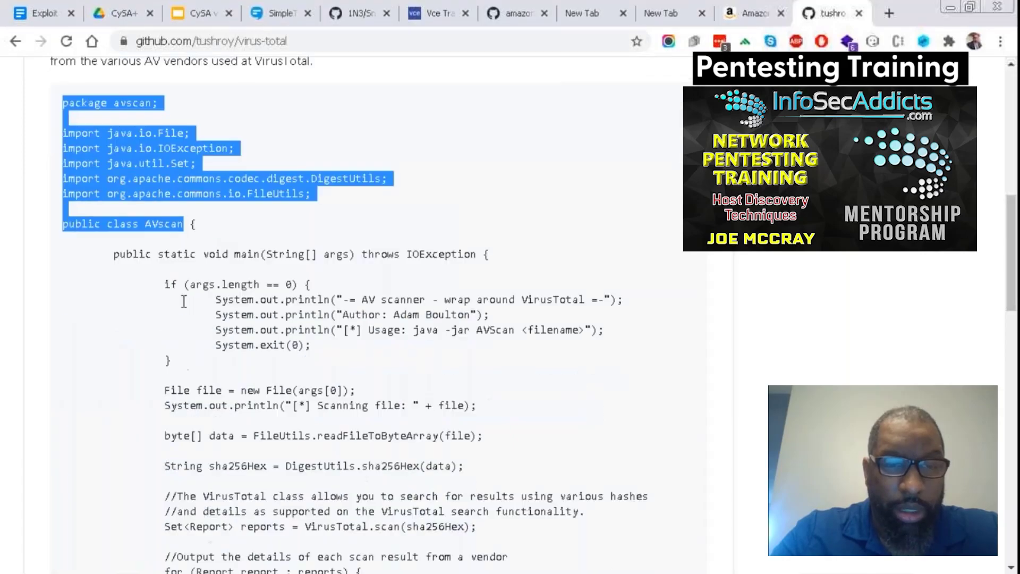
scroll(192, 289, down, 14)
scroll(192, 291, up, 11)
scroll(192, 291, up, 3)
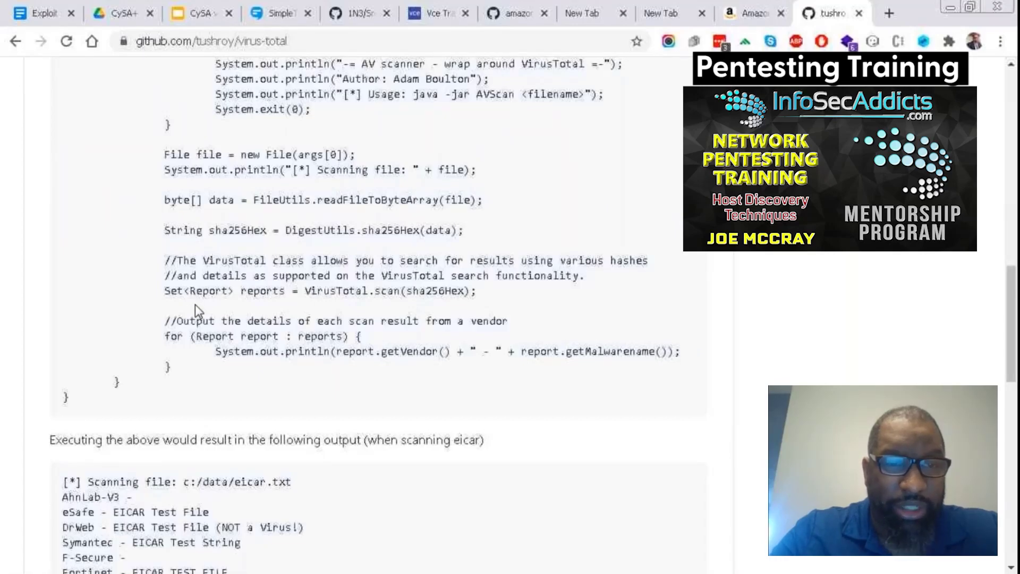
scroll(176, 367, up, 6)
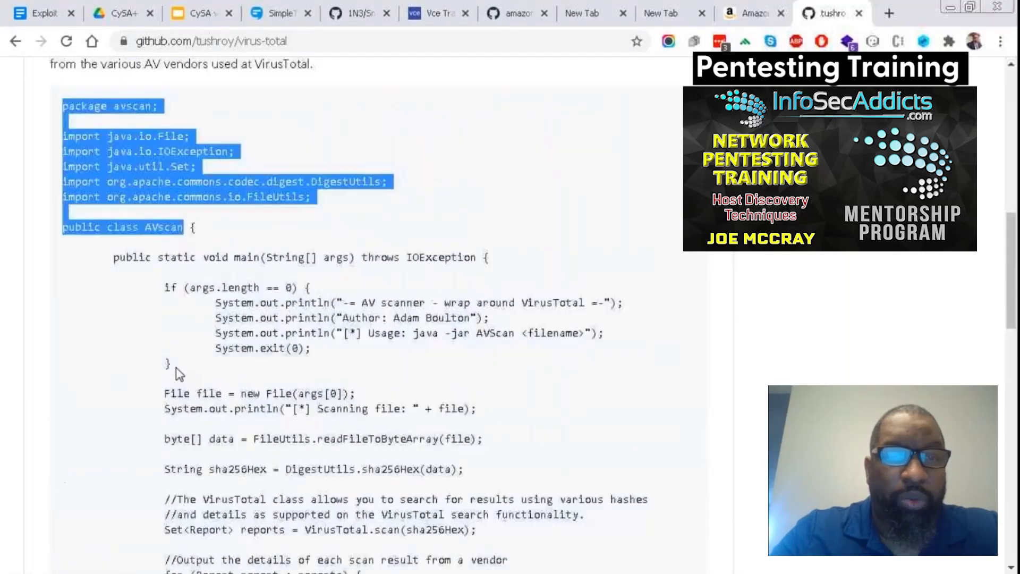
scroll(176, 368, up, 6)
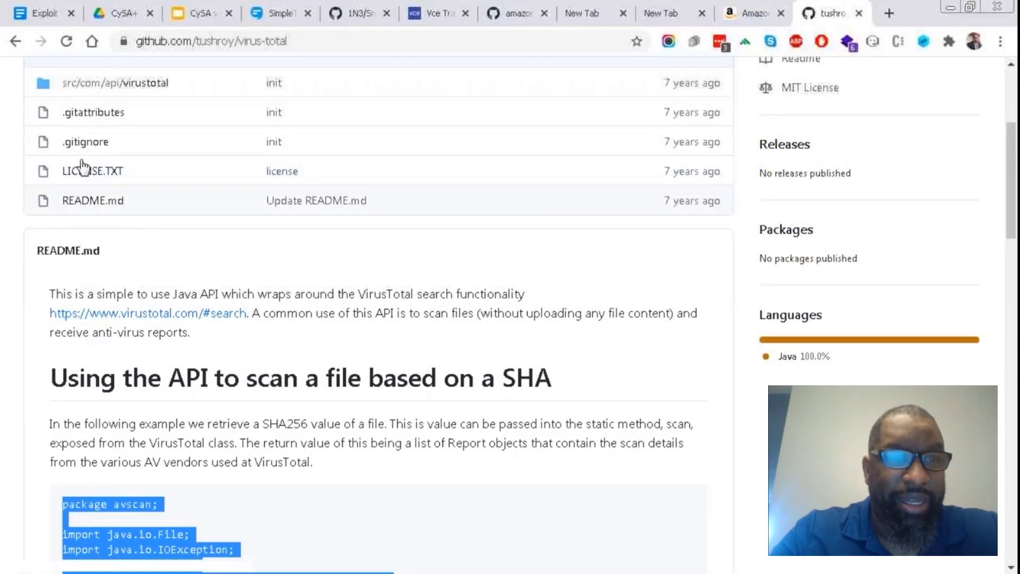
click(15, 41)
scroll(98, 250, down, 5)
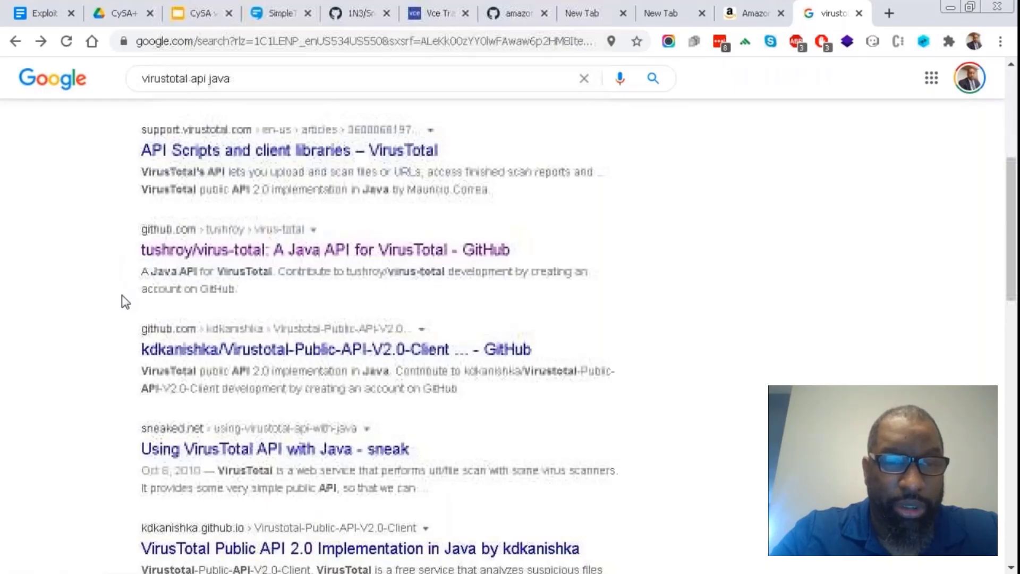
Open the kdkanishka Java API client repository and scroll to its Get URL Report code.
click(154, 349)
scroll(154, 349, down, 10)
scroll(378, 313, down, 15)
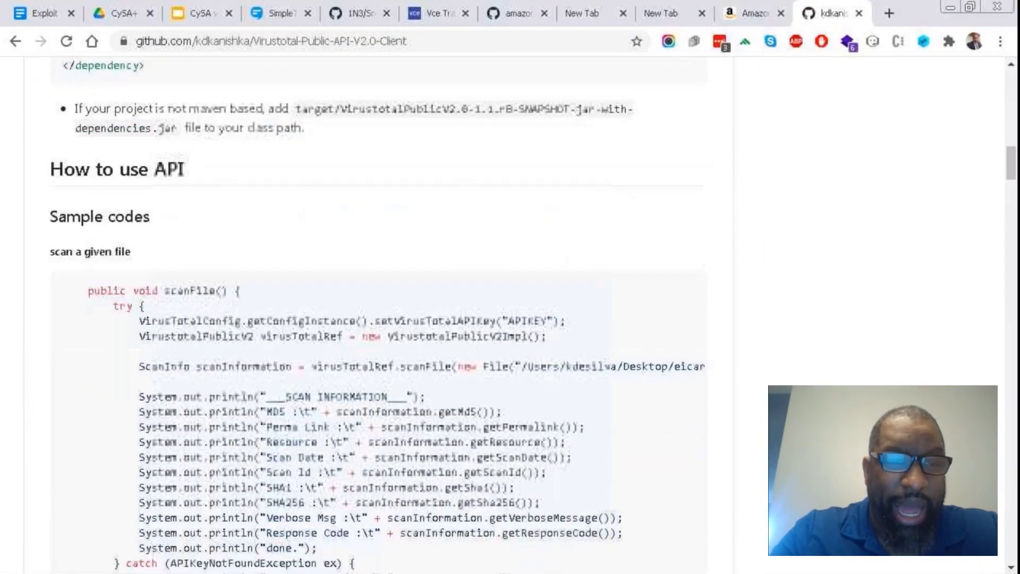
scroll(378, 313, down, 15)
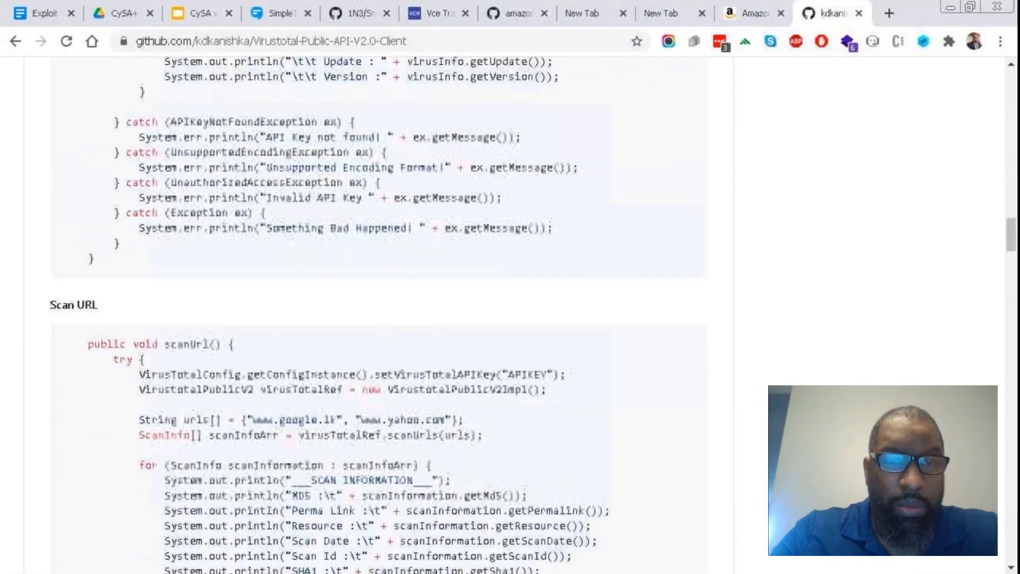
scroll(202, 288, down, 5)
scroll(203, 287, up, 4)
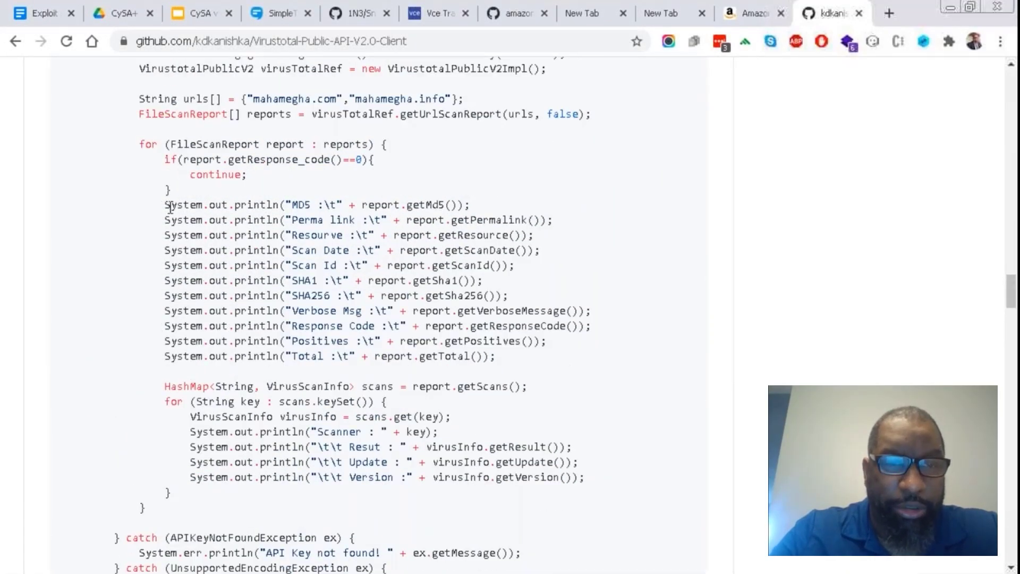
Highlight the MD5 println call, the printed report labels, and the report getter call.
drag(168, 207, 332, 222)
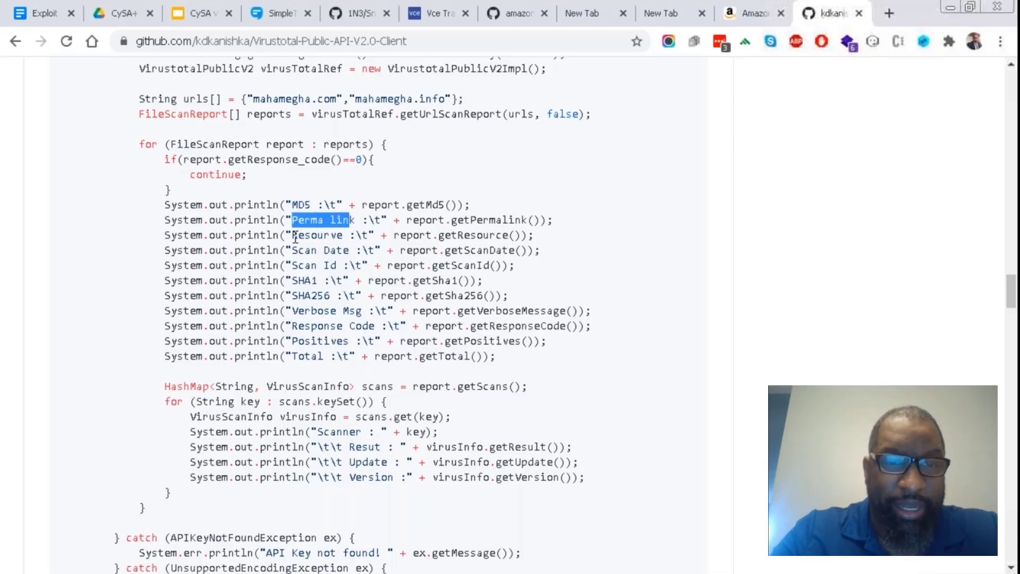
drag(295, 238, 326, 250)
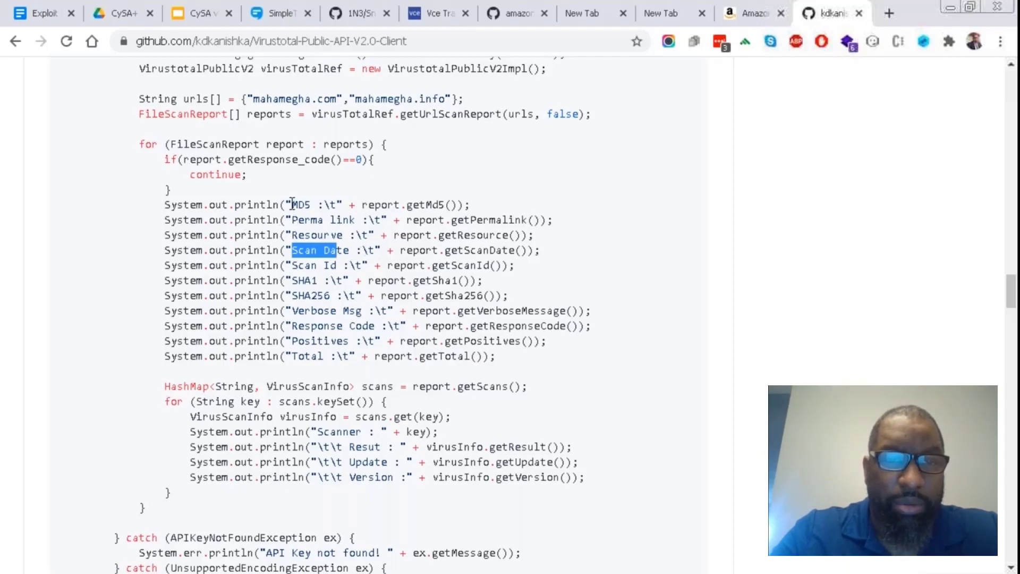
drag(292, 204, 321, 204)
click(323, 206)
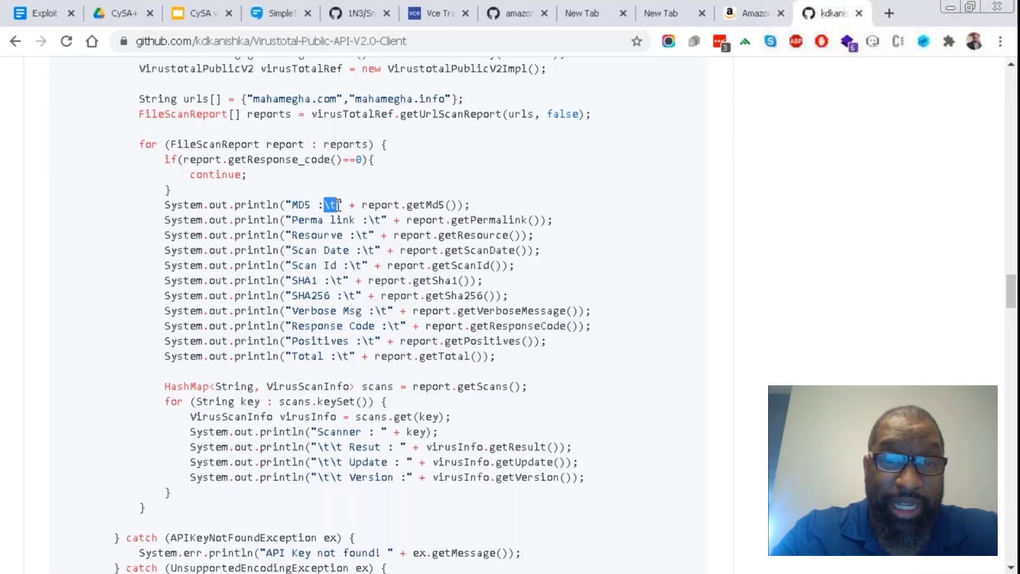
drag(363, 204, 451, 207)
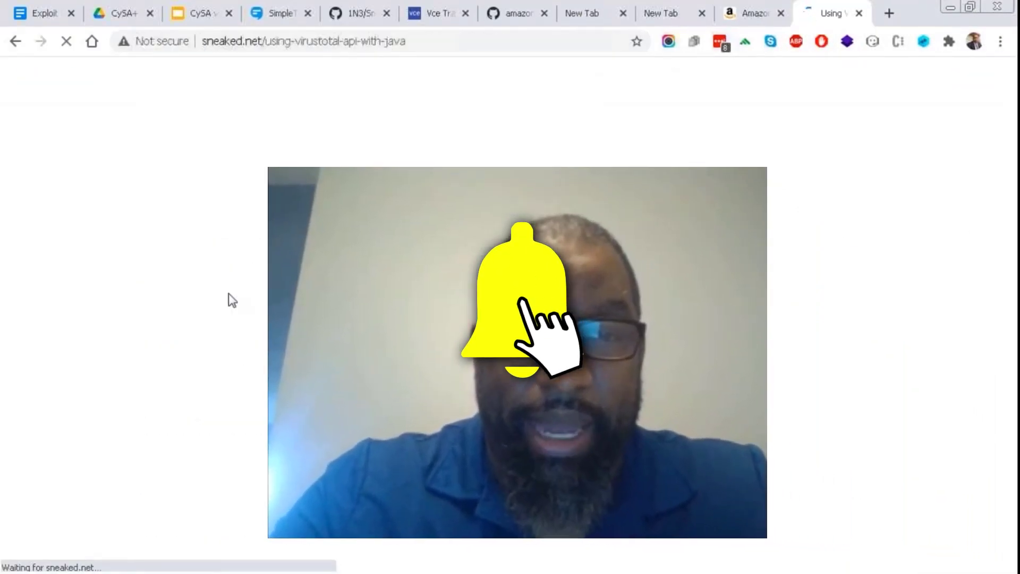
Scroll down to the article's 8 Responses comment section.
scroll(59, 229, down, 15)
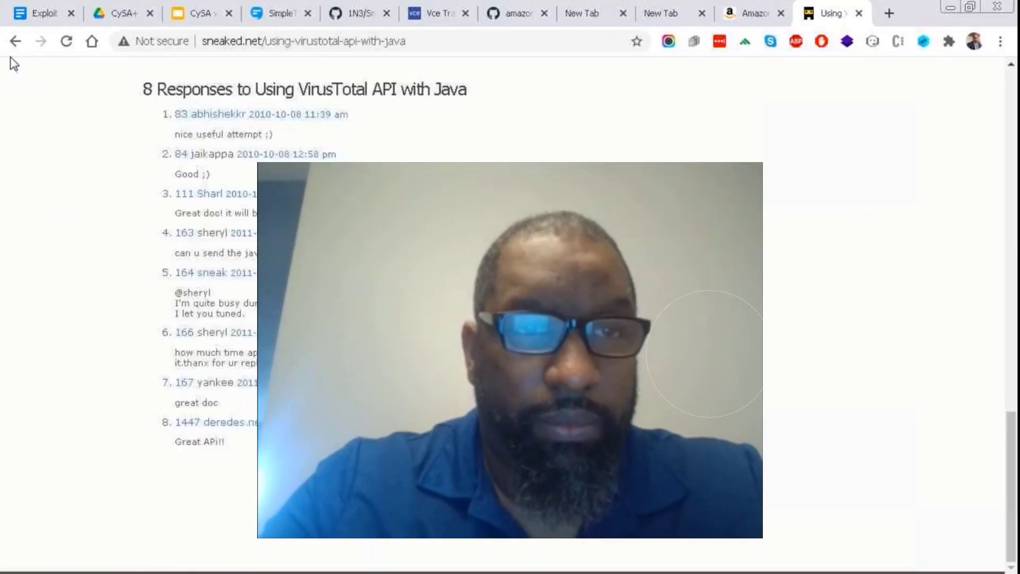